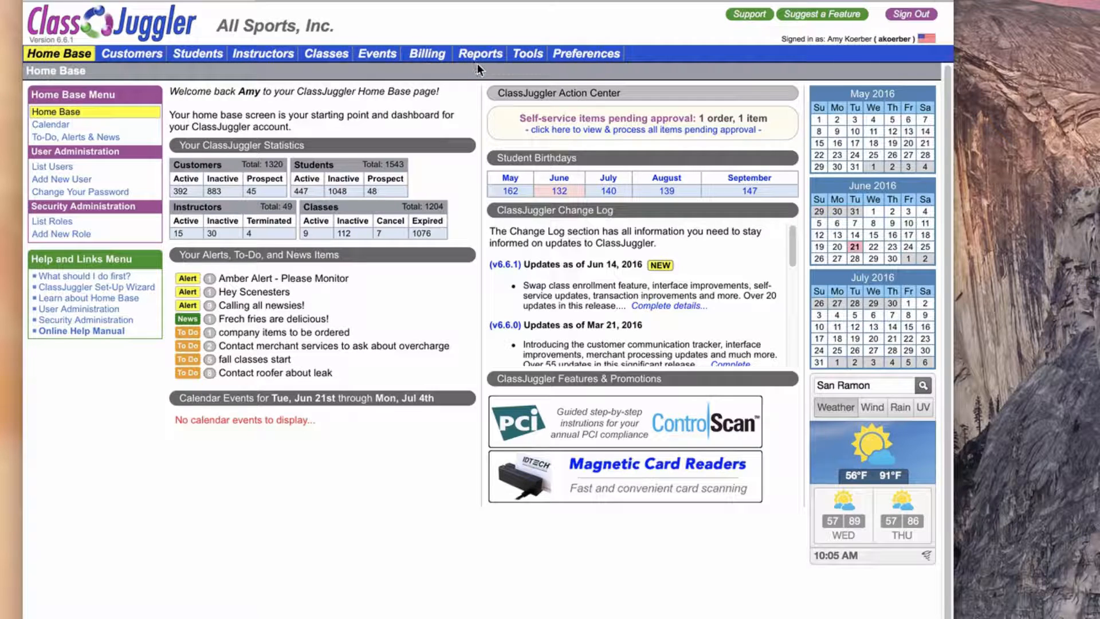
Open the enrollment list of Acro Class XX and edit the enrollment of the student in the Mauldin group.
{"action": "left_click", "coordinate": [332, 57]}
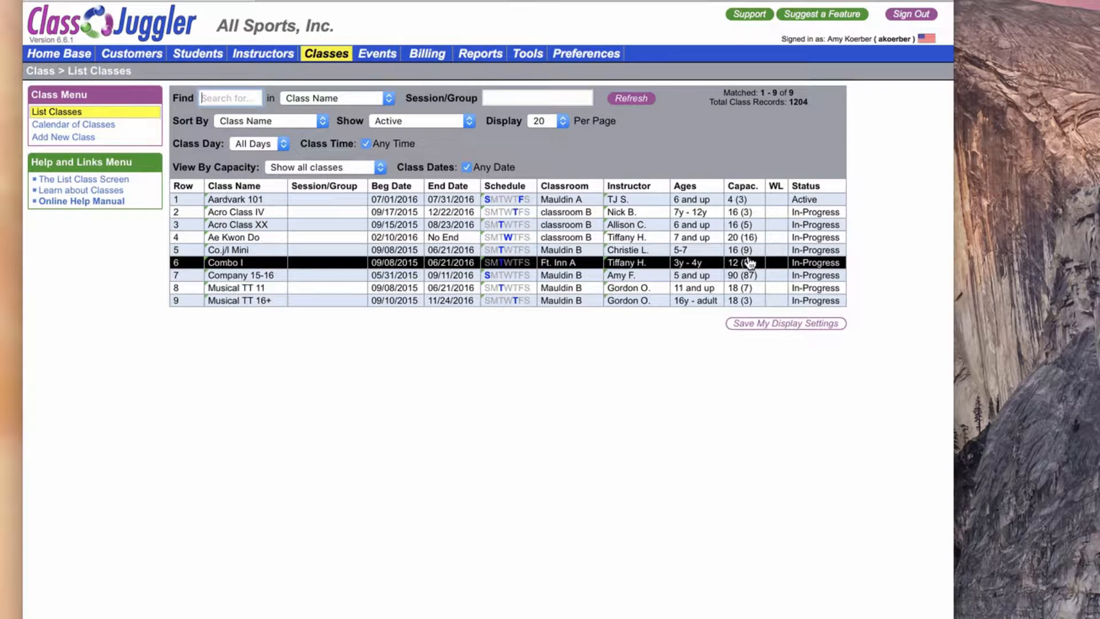
{"action": "left_click", "coordinate": [405, 229]}
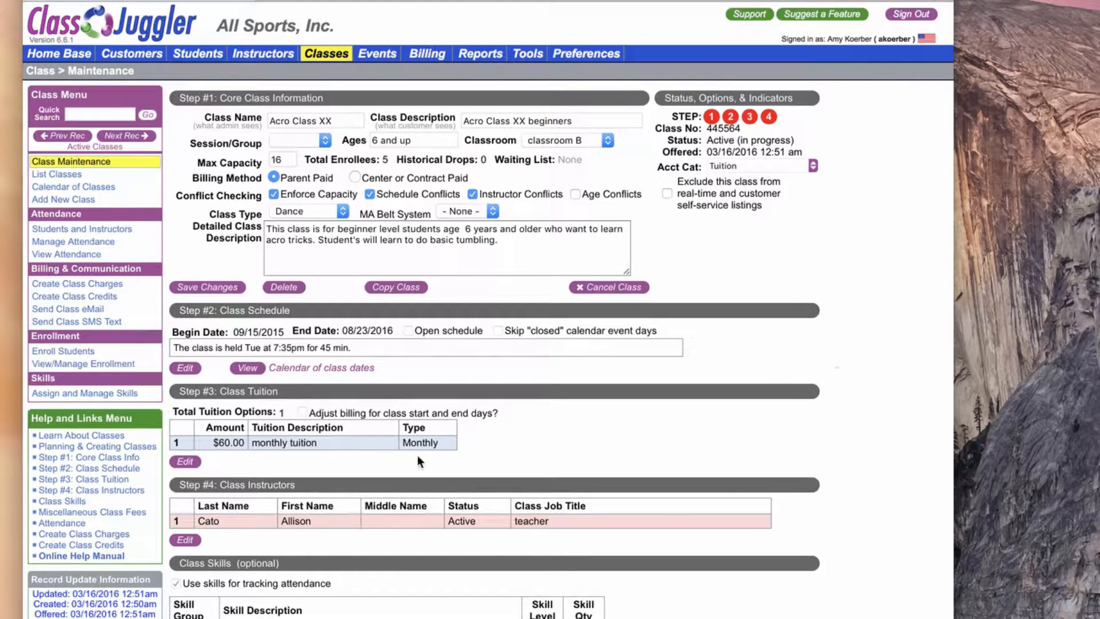
{"action": "left_click", "coordinate": [83, 364]}
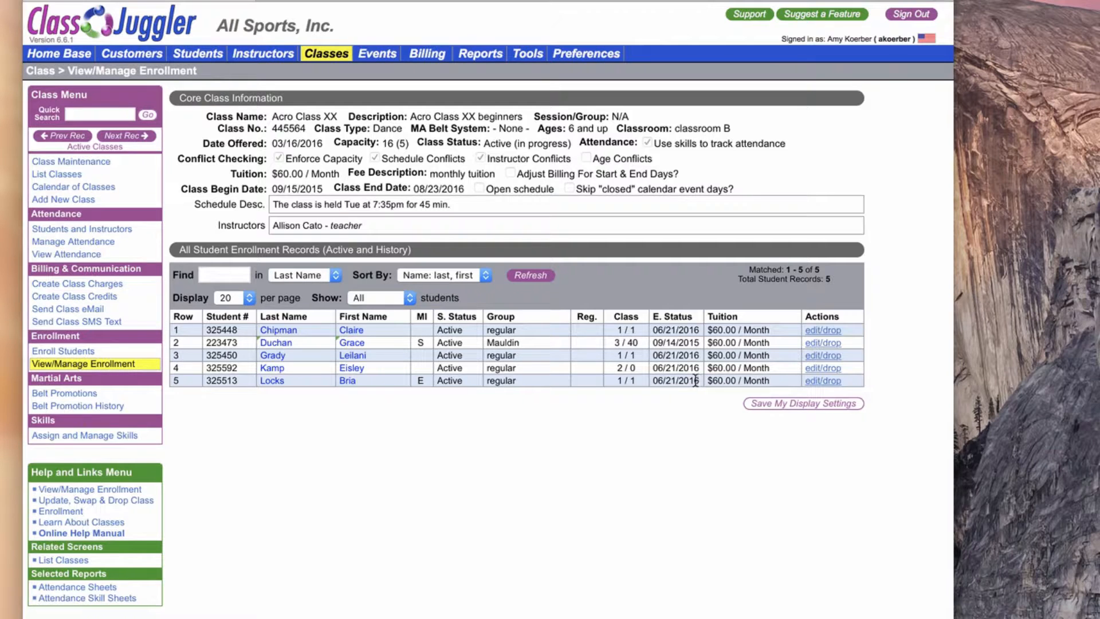
{"action": "mouse_move", "coordinate": [292, 349]}
{"action": "left_click", "coordinate": [828, 342]}
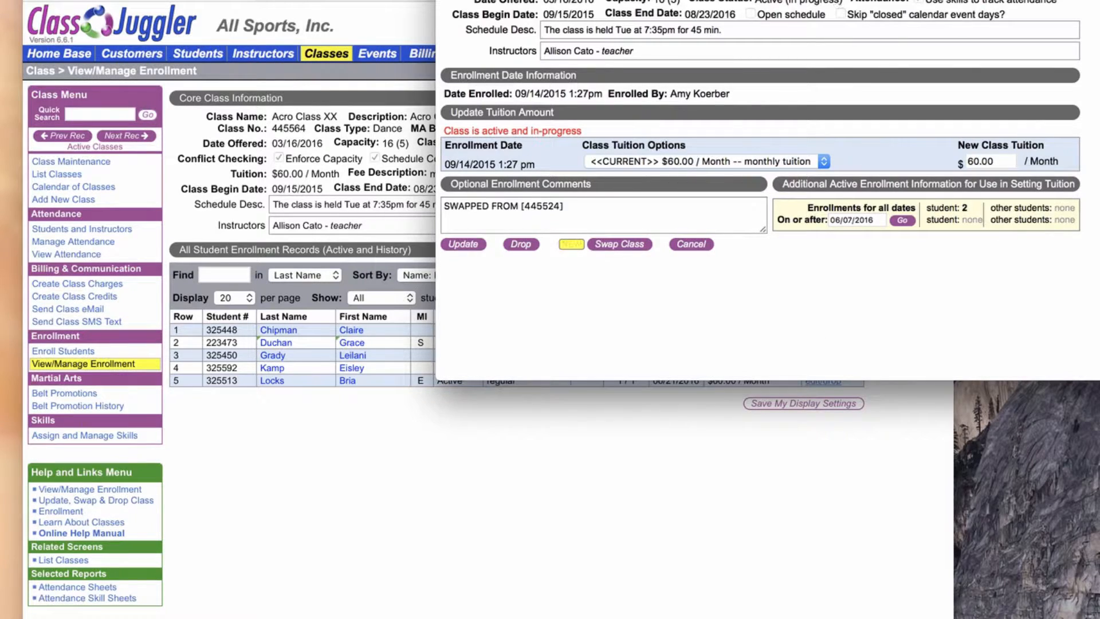
{"action": "left_click_drag", "start_coordinate": [831, 0], "coordinate": [490, 77]}
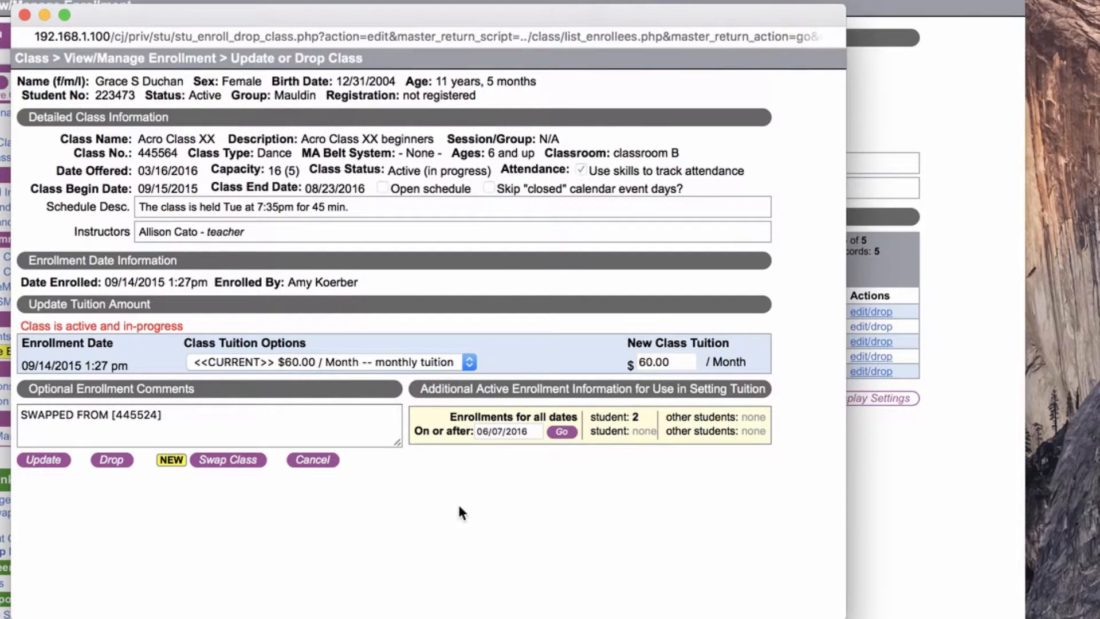
Start dropping the student with history, giving the drop reason "Needs to move Thursday due to parent's schedule".
{"action": "left_click", "coordinate": [112, 463]}
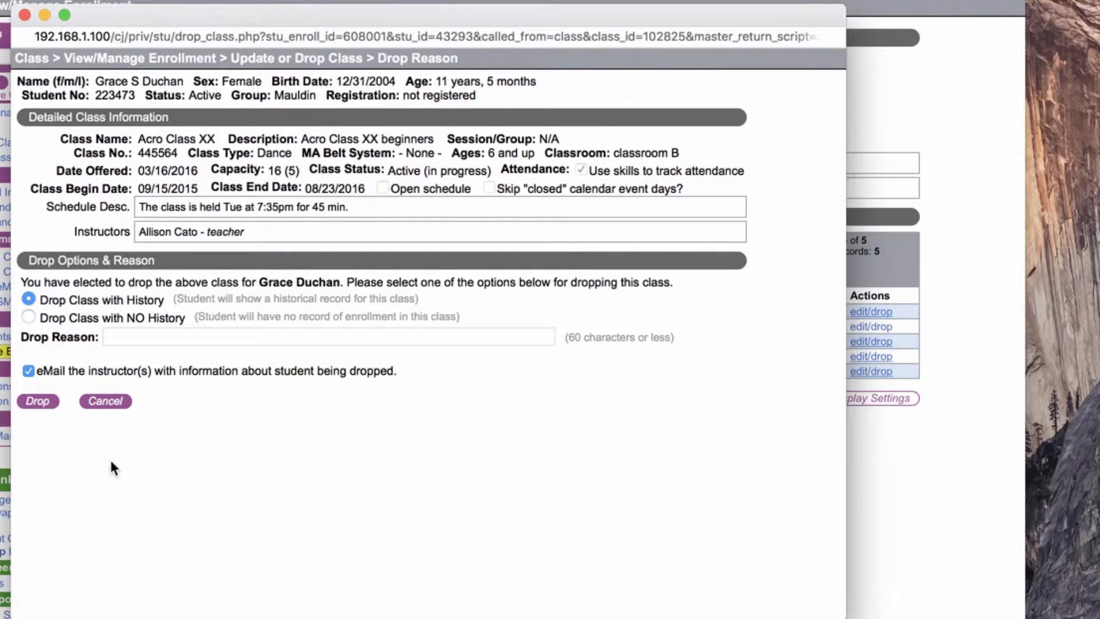
{"action": "left_click", "coordinate": [211, 338]}
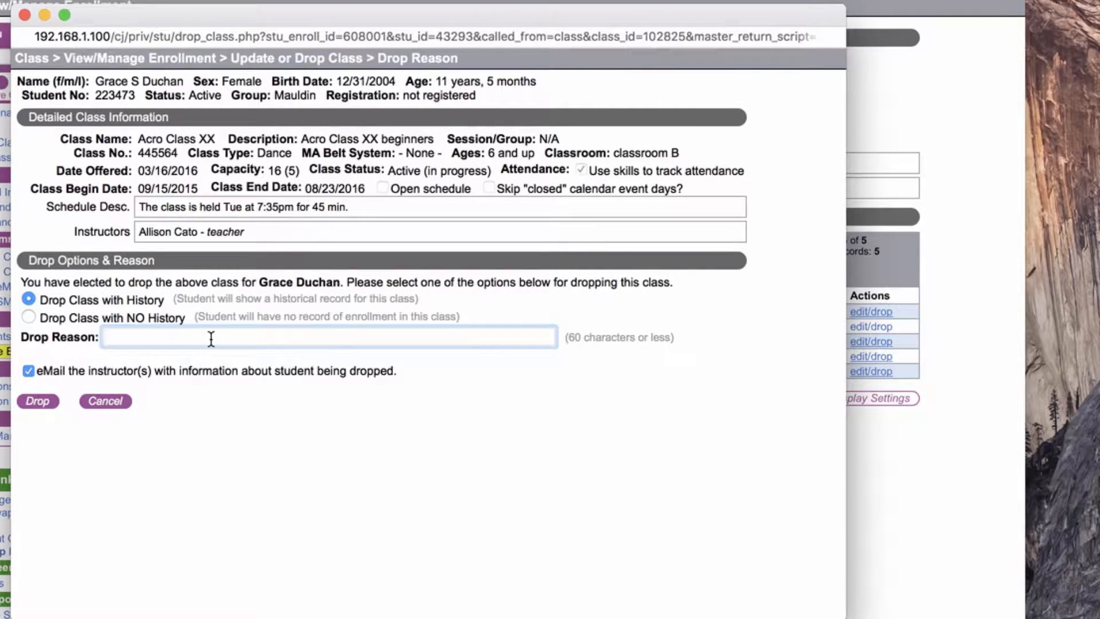
{"action": "type", "text": "Ne"}
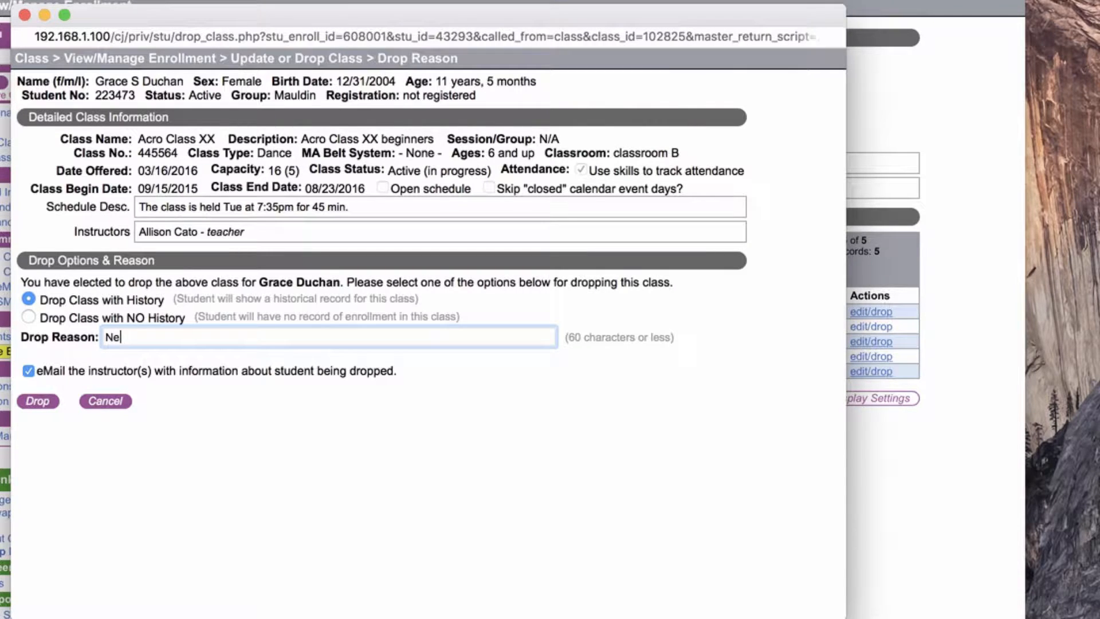
{"action": "type", "text": "eds to move Thu"}
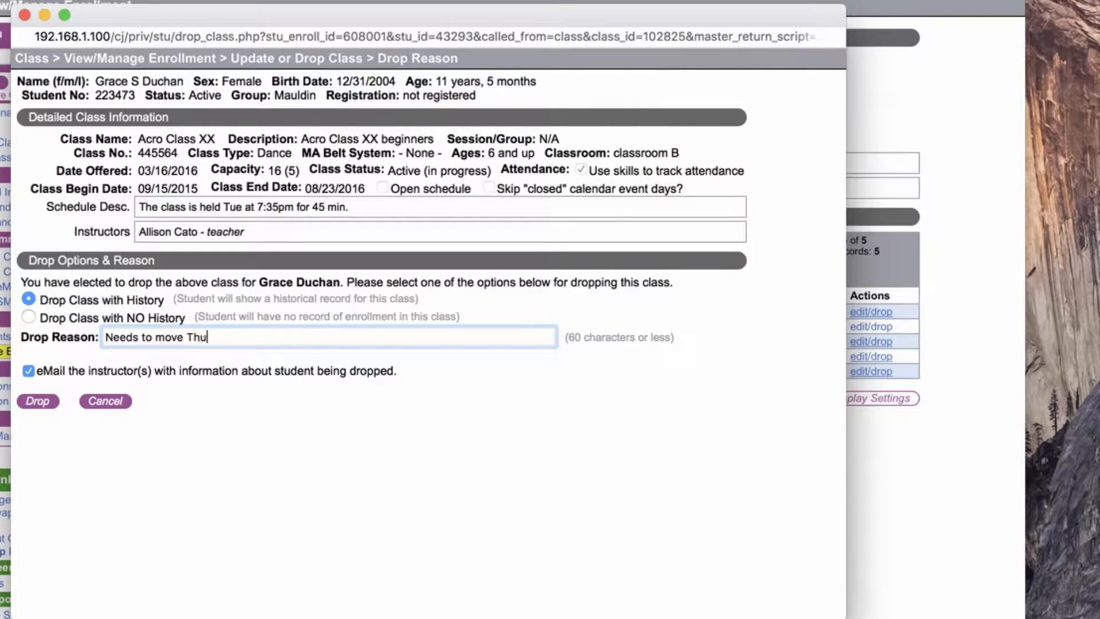
{"action": "type", "text": "rsday due to parent's schedule."}
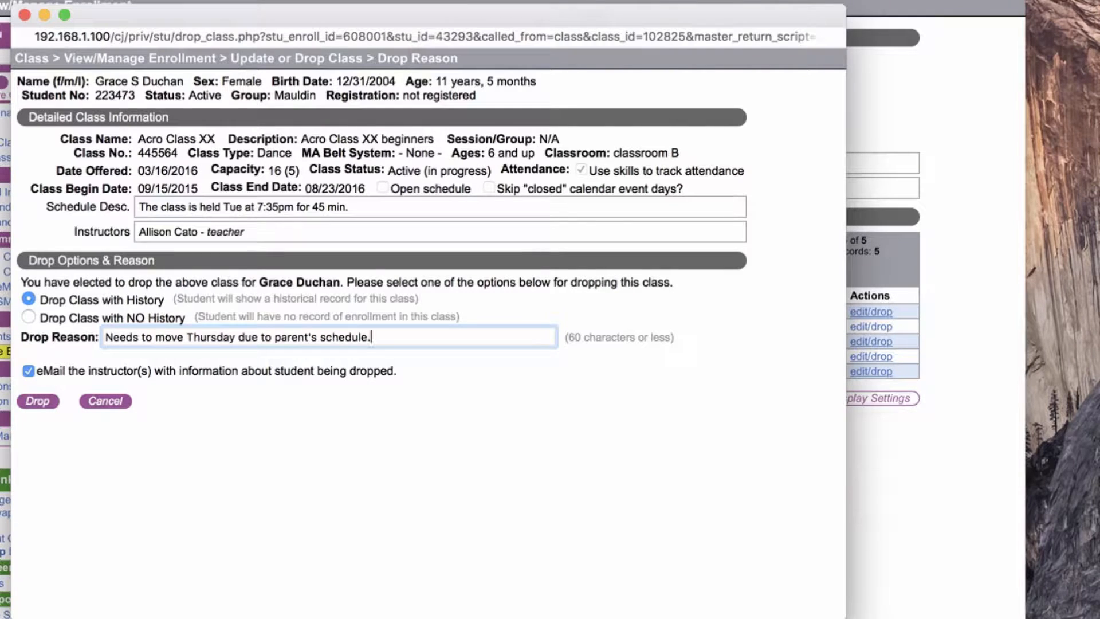
{"action": "key", "text": "BackSpace"}
Drop the student from Acro Class XX with instructor email notification, and display all enrollment records.
{"action": "left_click", "coordinate": [41, 402]}
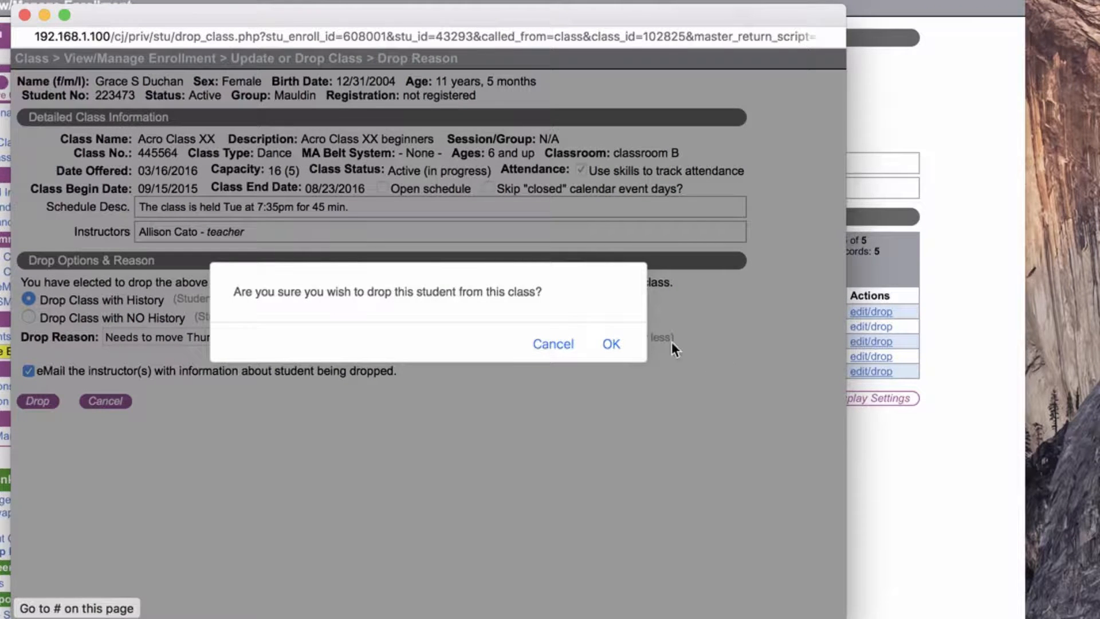
{"action": "left_click", "coordinate": [613, 345]}
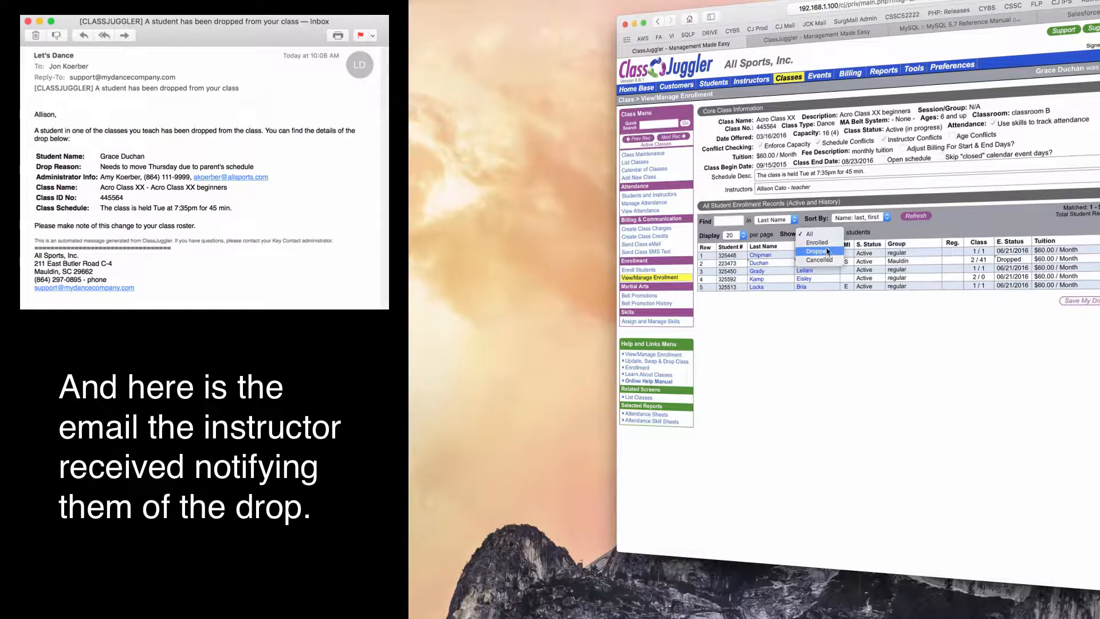
{"action": "left_click", "coordinate": [823, 235]}
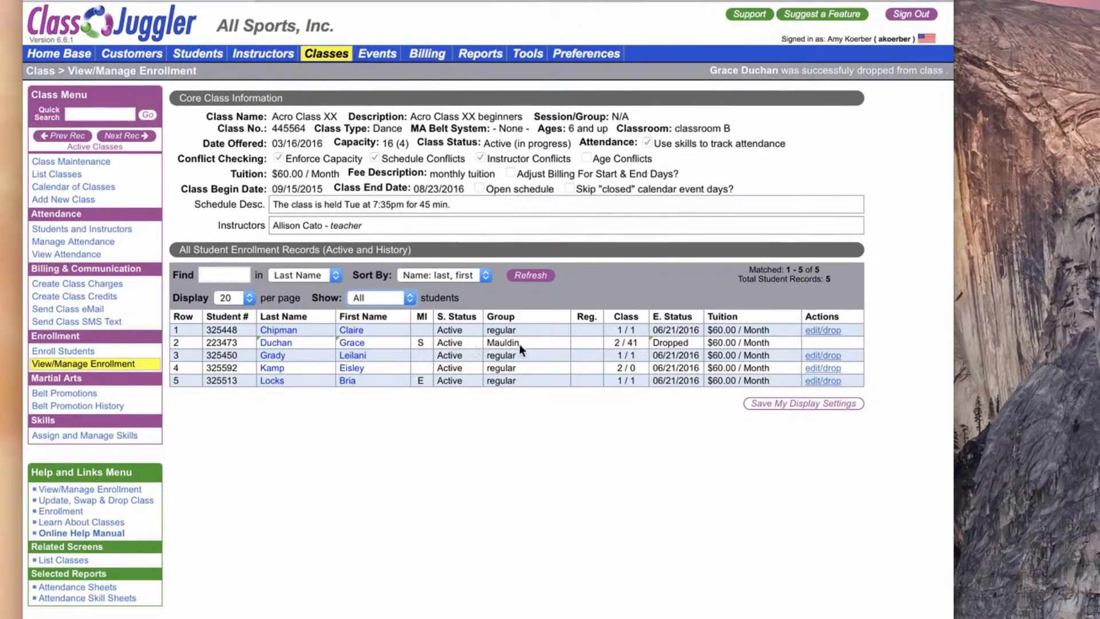
{"action": "mouse_move", "coordinate": [679, 343]}
Open the list of students available for enrollment in Acro Class IV.
{"action": "left_click", "coordinate": [330, 54]}
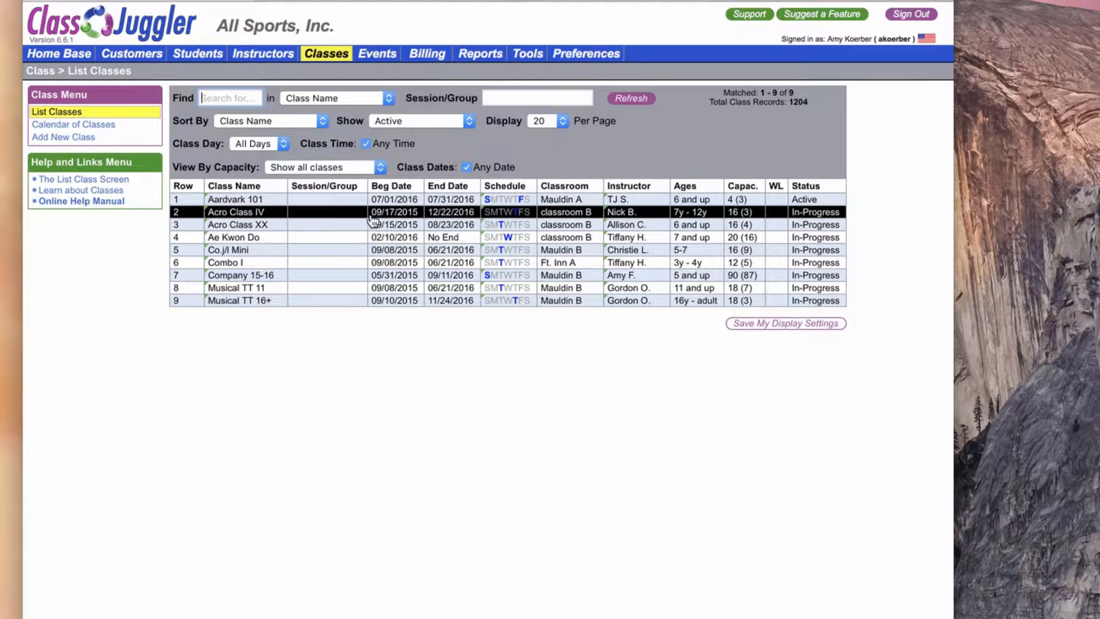
{"action": "left_click", "coordinate": [498, 213]}
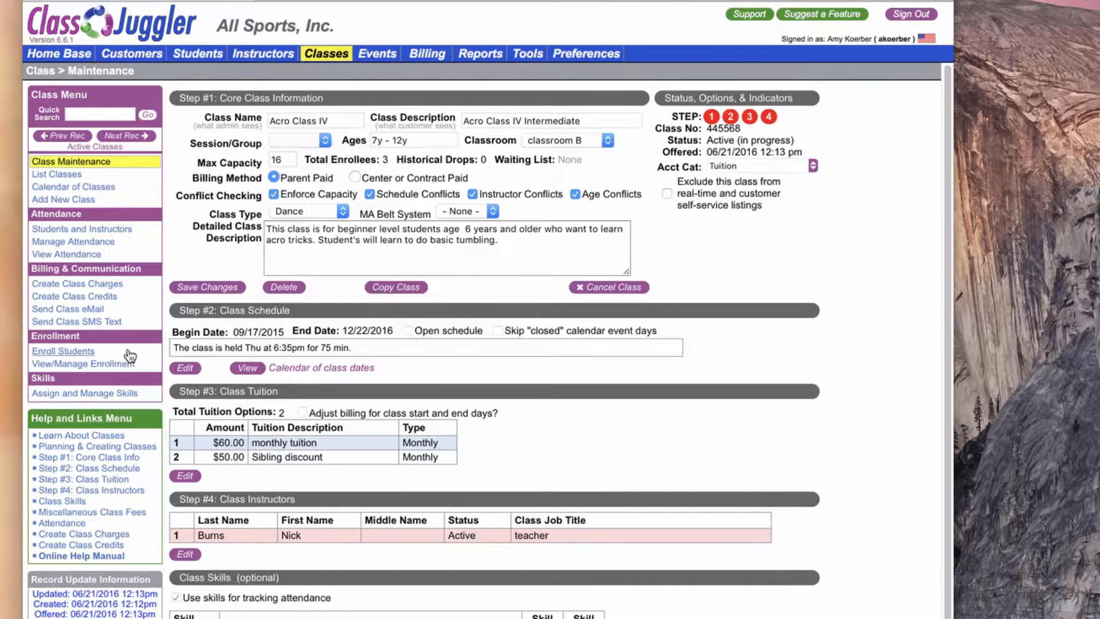
{"action": "left_click", "coordinate": [64, 351]}
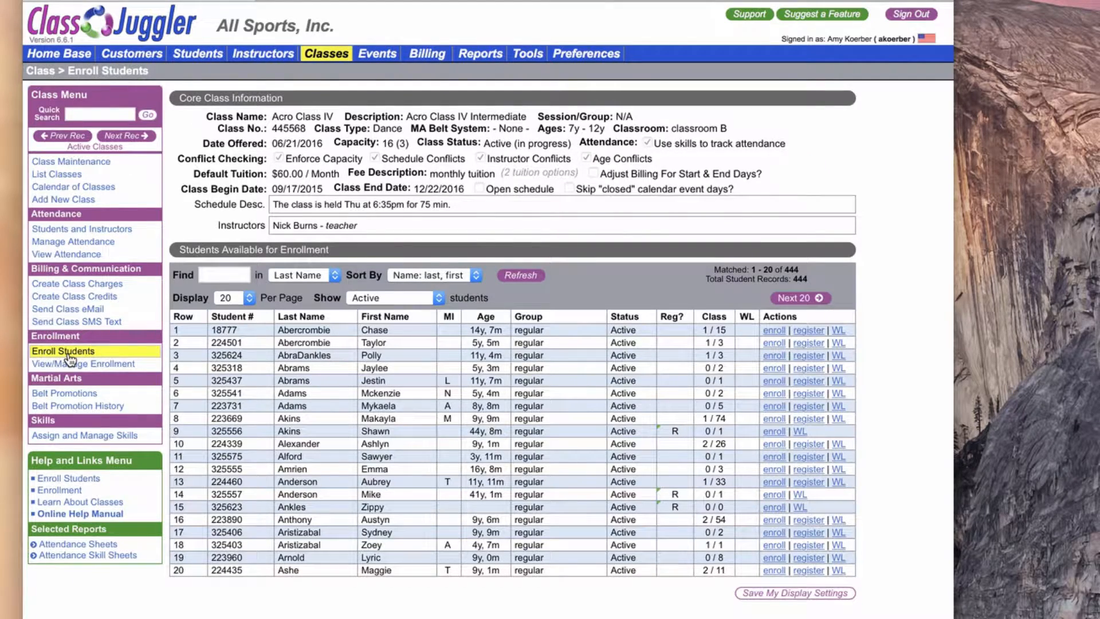
Find the dropped student by last name and enroll them in Acro Class IV at the $60.00 monthly tuition without creating a charge.
{"action": "left_click", "coordinate": [236, 274]}
{"action": "type", "text": "Duc"}
{"action": "left_click", "coordinate": [526, 277]}
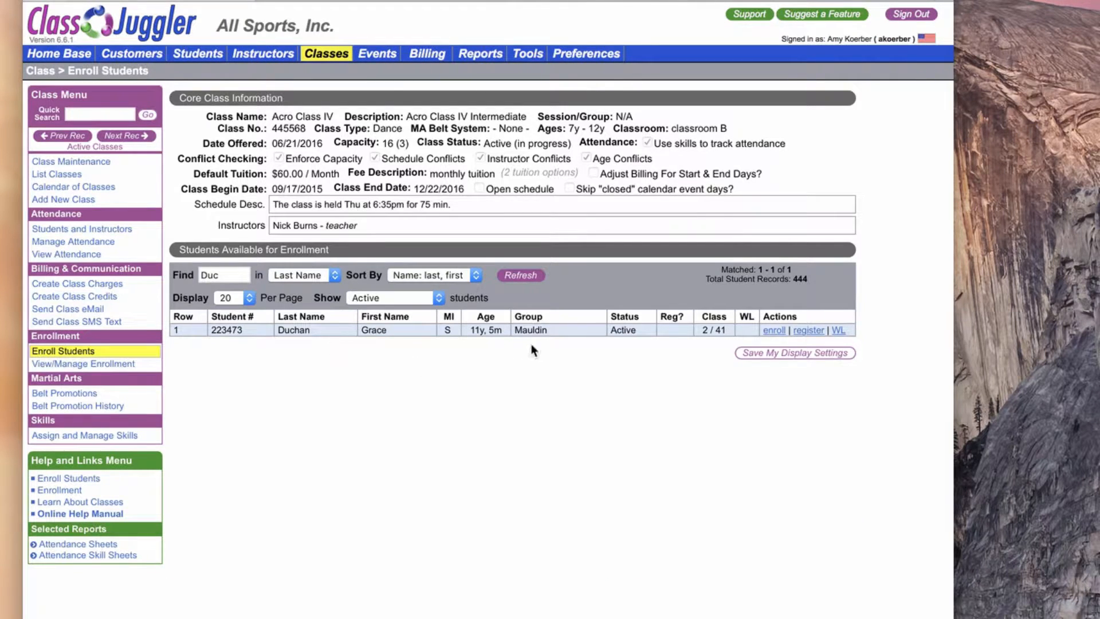
{"action": "left_click", "coordinate": [775, 330]}
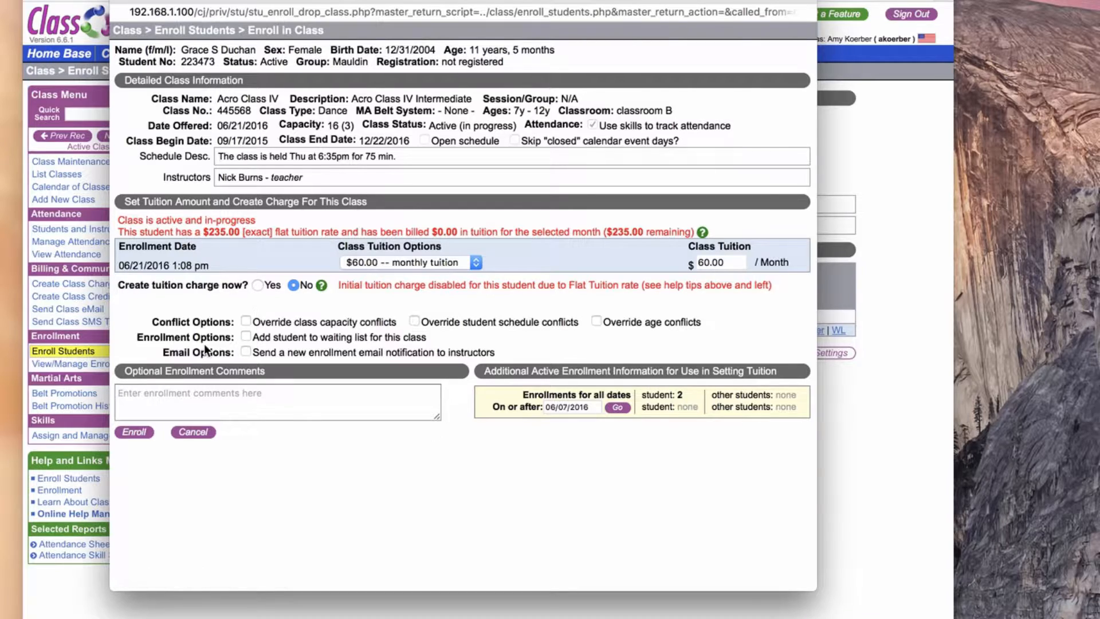
{"action": "left_click", "coordinate": [134, 432]}
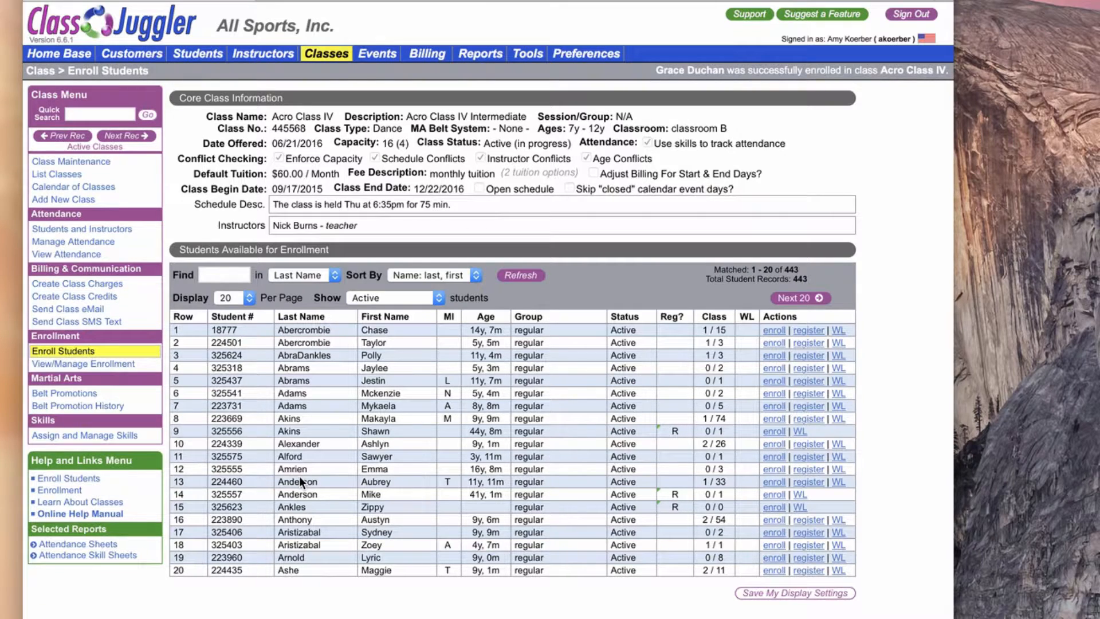
Find the student's customer account by last name and review its transactions for the last 12 months.
{"action": "left_click", "coordinate": [142, 57]}
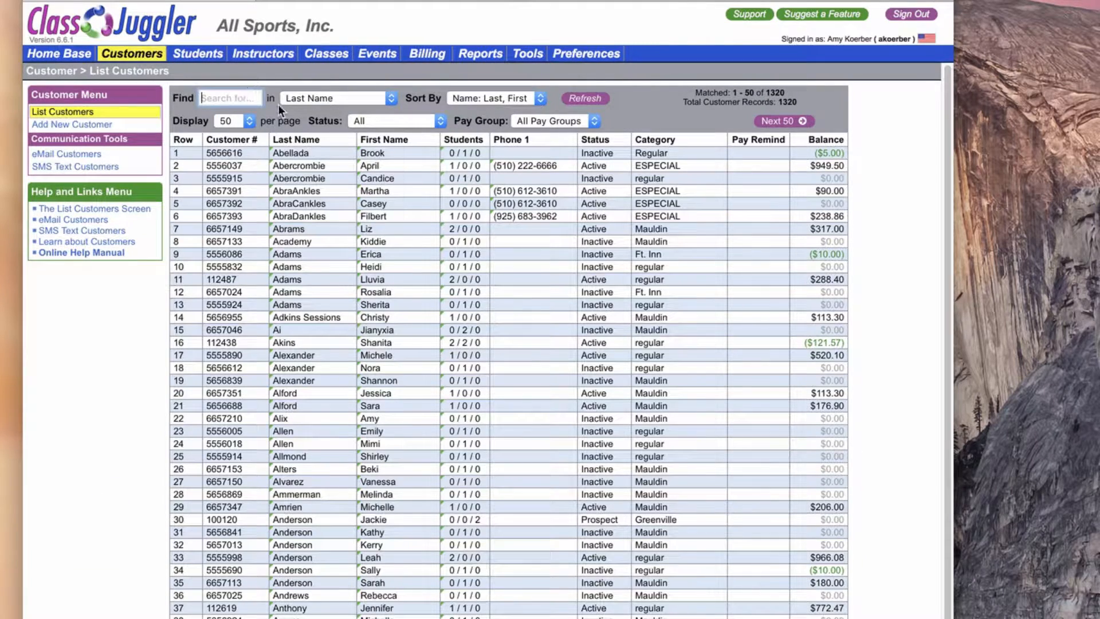
{"action": "type", "text": "Duch"}
{"action": "left_click", "coordinate": [585, 99]}
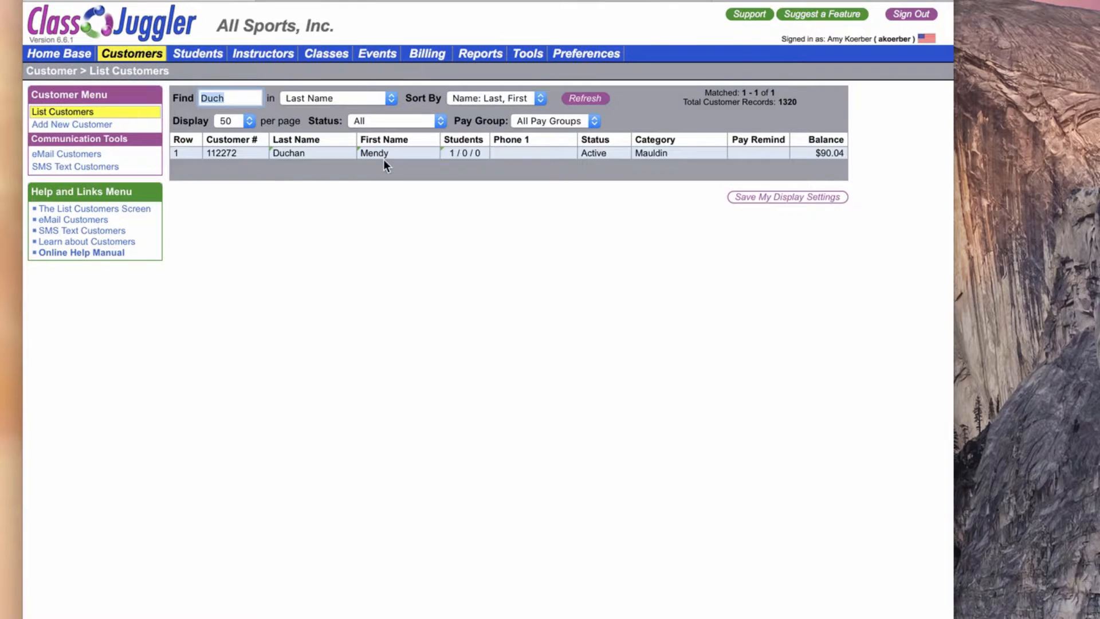
{"action": "left_click", "coordinate": [323, 158]}
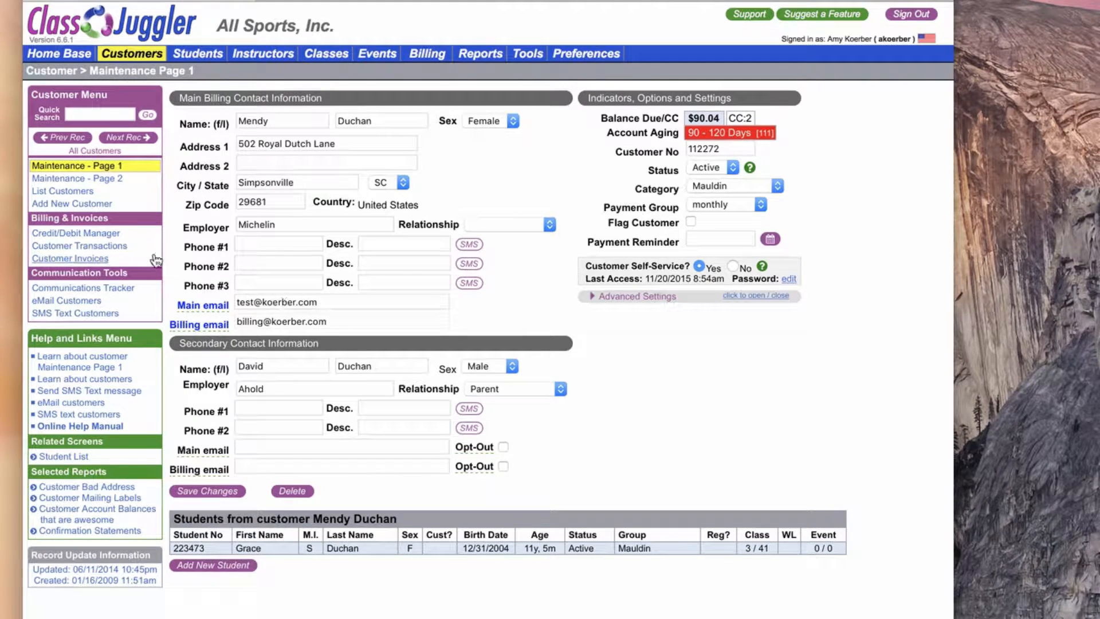
{"action": "left_click", "coordinate": [100, 250]}
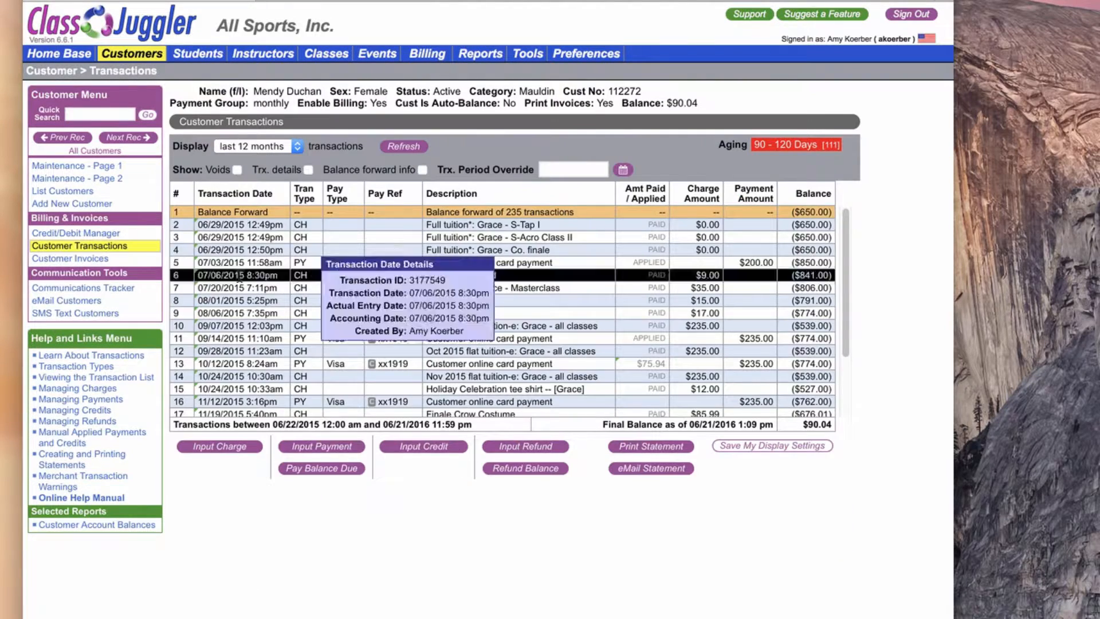
{"action": "scroll", "coordinate": [587, 351], "scroll_direction": "down", "scroll_amount": 3}
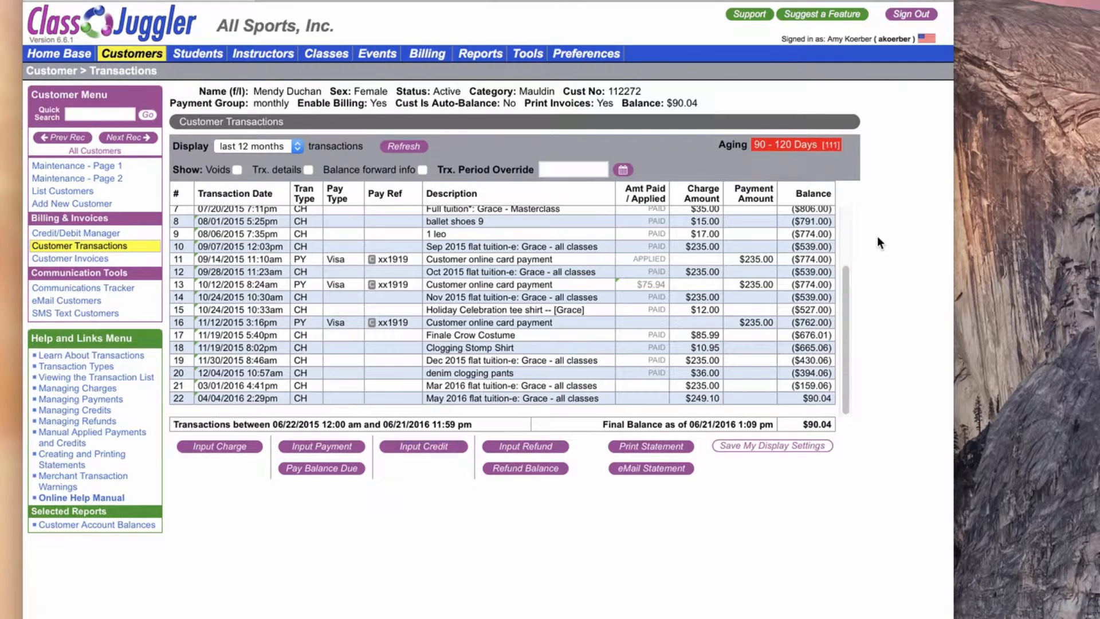
Open the enrollment list of Musical TT 11 and edit the enrollment of the student enrolled on 11/16/2015.
{"action": "left_click", "coordinate": [329, 58]}
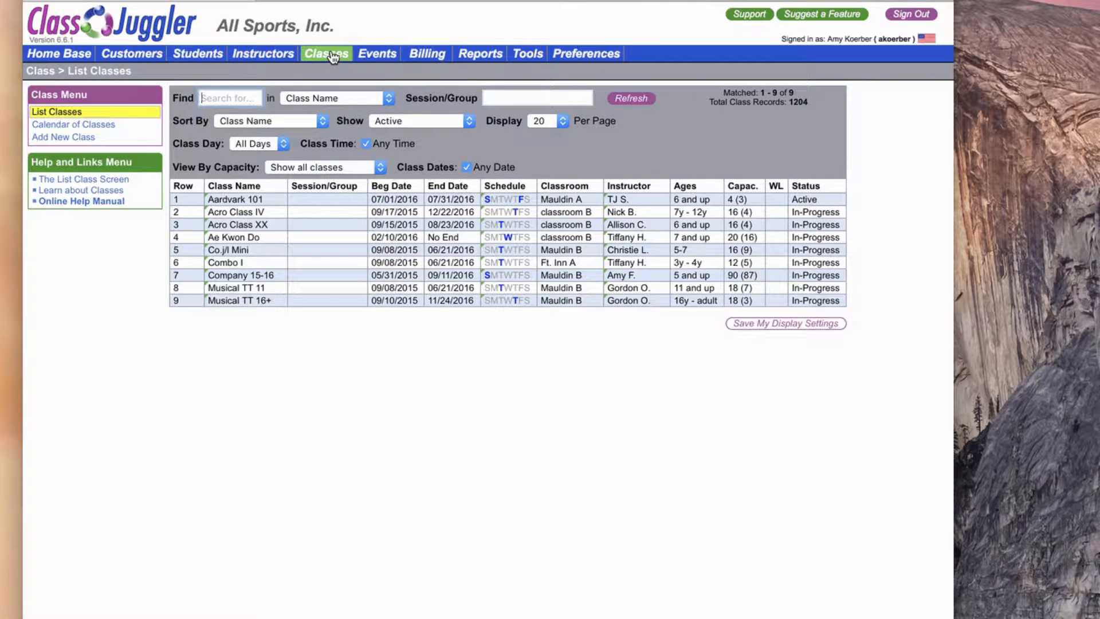
{"action": "left_click", "coordinate": [576, 293]}
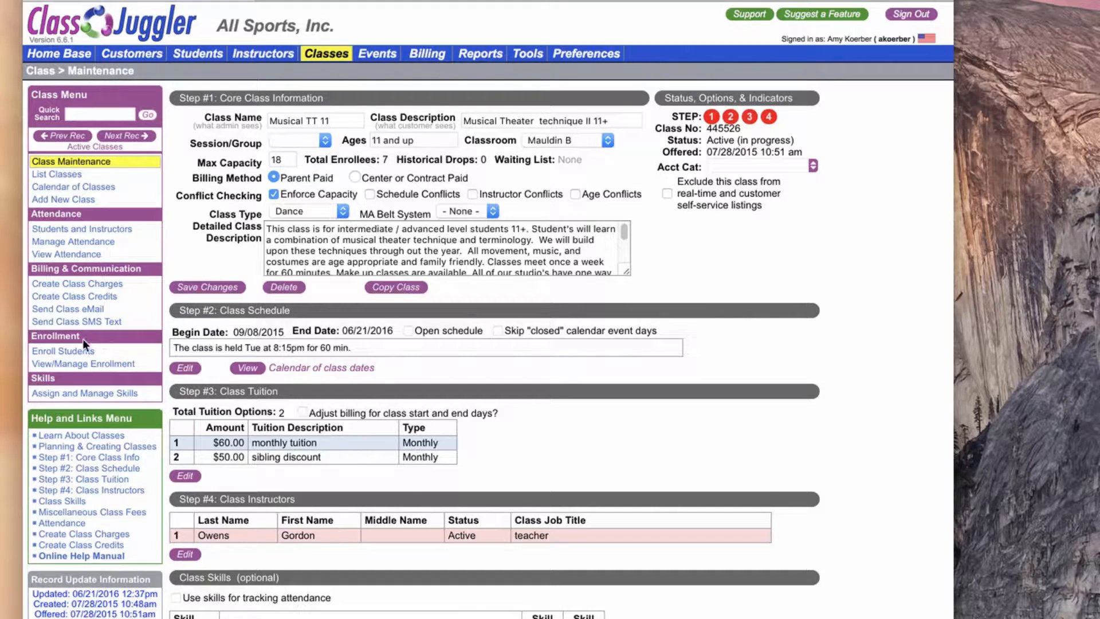
{"action": "left_click", "coordinate": [67, 356]}
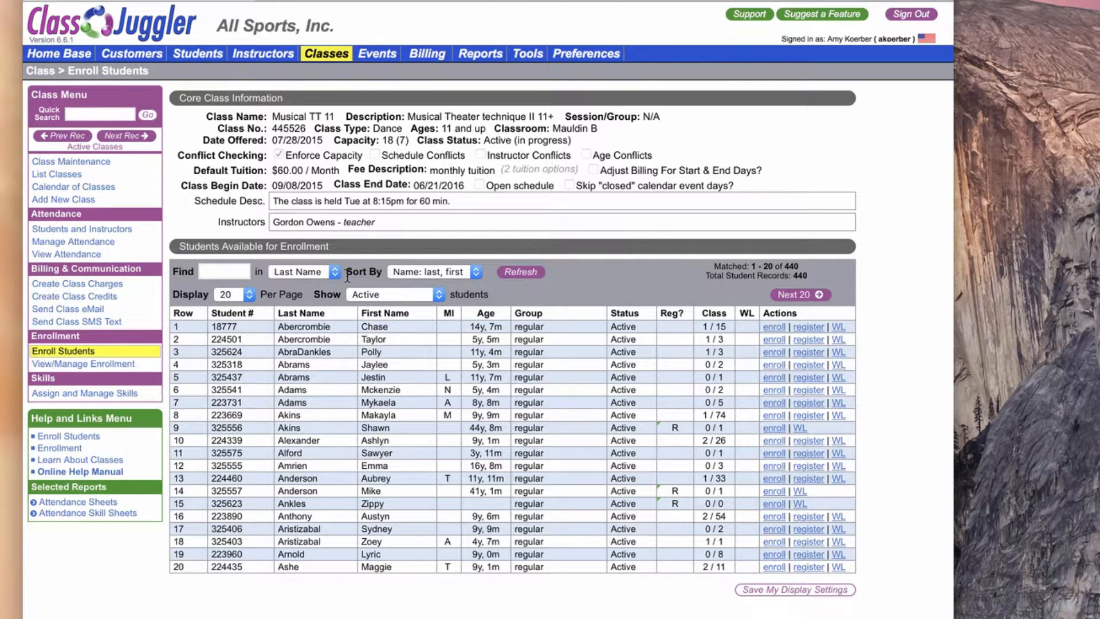
{"action": "left_click", "coordinate": [92, 364]}
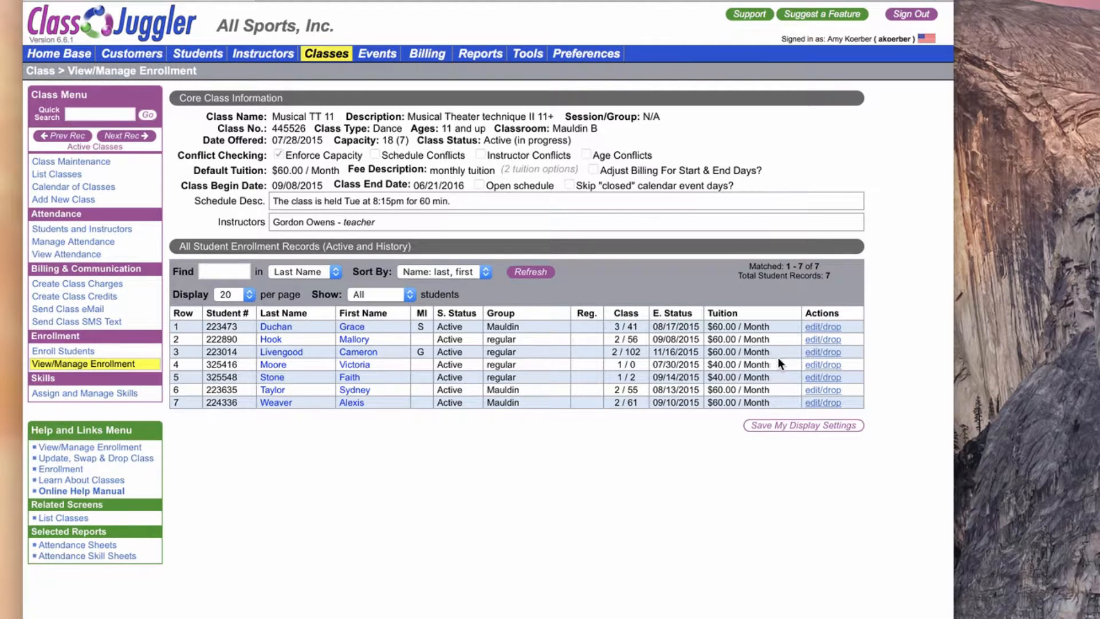
{"action": "left_click", "coordinate": [834, 353]}
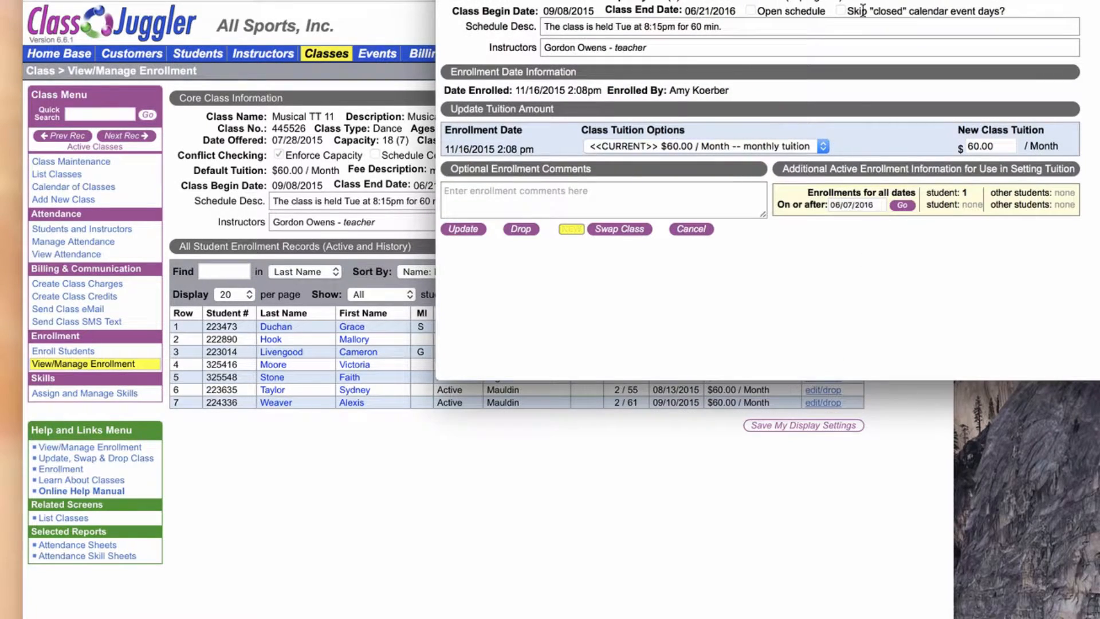
{"action": "left_click_drag", "start_coordinate": [811, 0], "coordinate": [534, 131]}
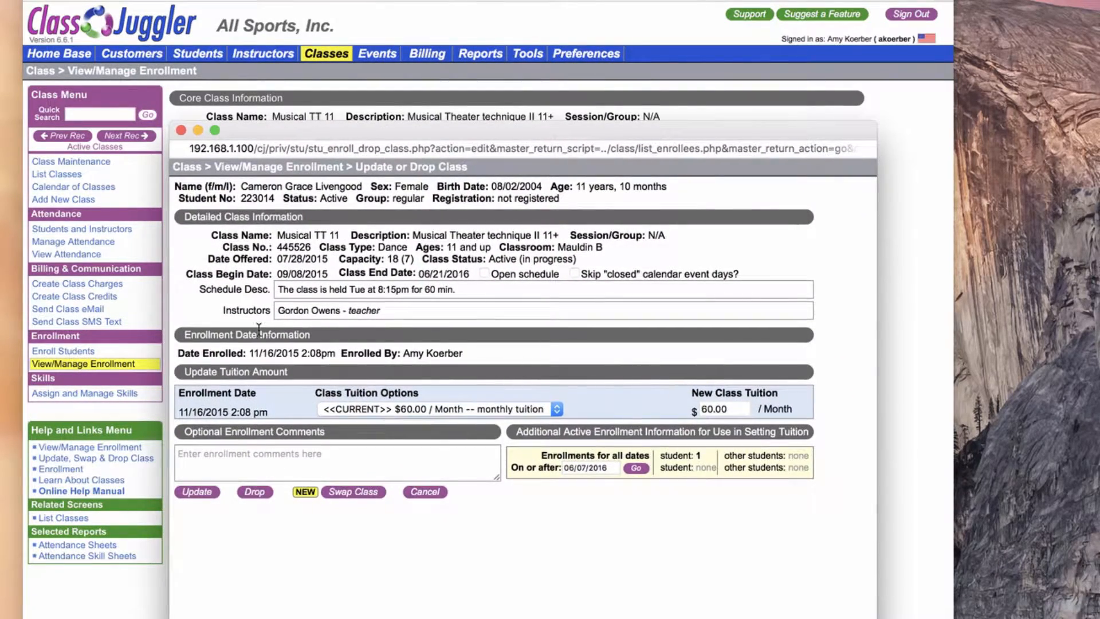
Check the student's enrollment date and start a class swap from Musical TT 11.
{"action": "left_click_drag", "start_coordinate": [249, 350], "coordinate": [335, 353]}
{"action": "left_click", "coordinate": [334, 353]}
{"action": "left_click", "coordinate": [349, 493]}
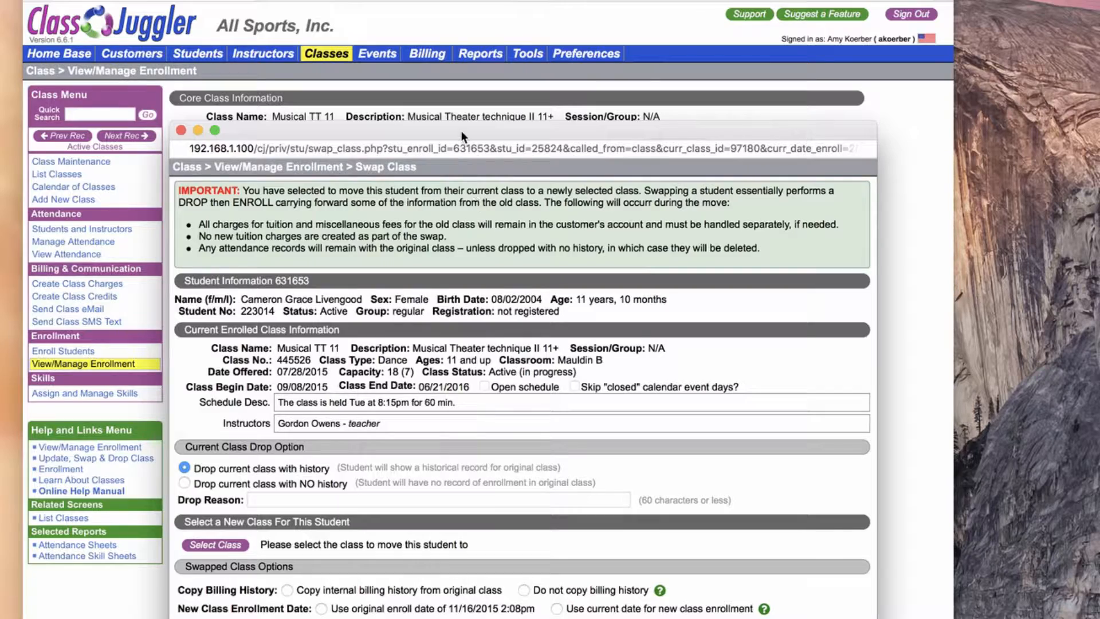
{"action": "left_click_drag", "start_coordinate": [456, 126], "coordinate": [410, 13]}
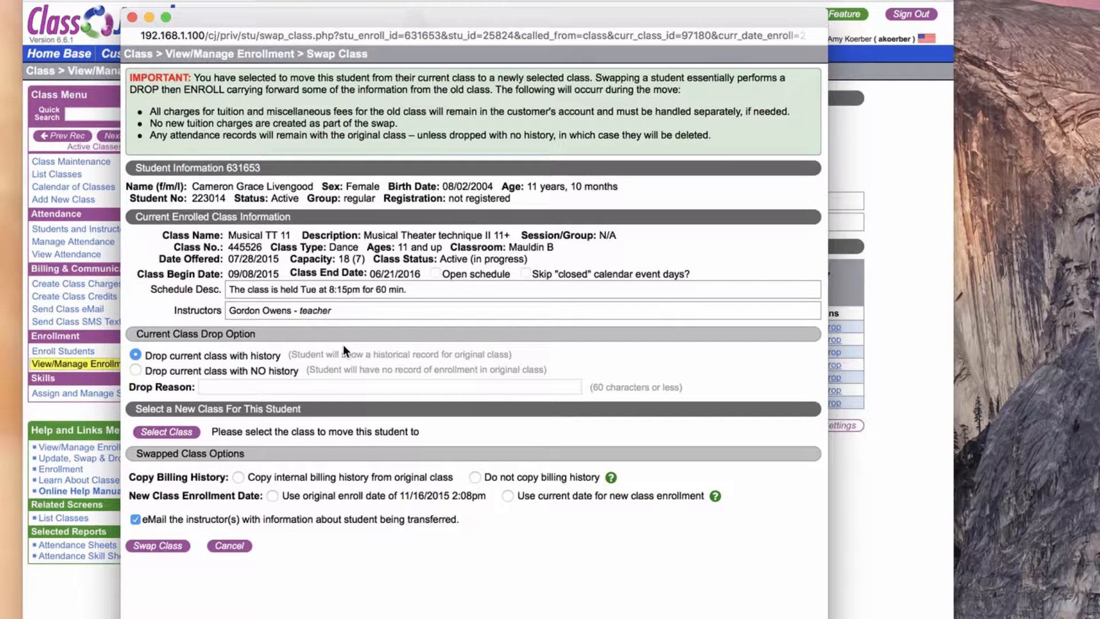
Give the drop reason "Moving to a new day" and select Musical TT 16+ as the student's new class.
{"action": "left_click", "coordinate": [287, 384]}
{"action": "type", "text": "Mo"}
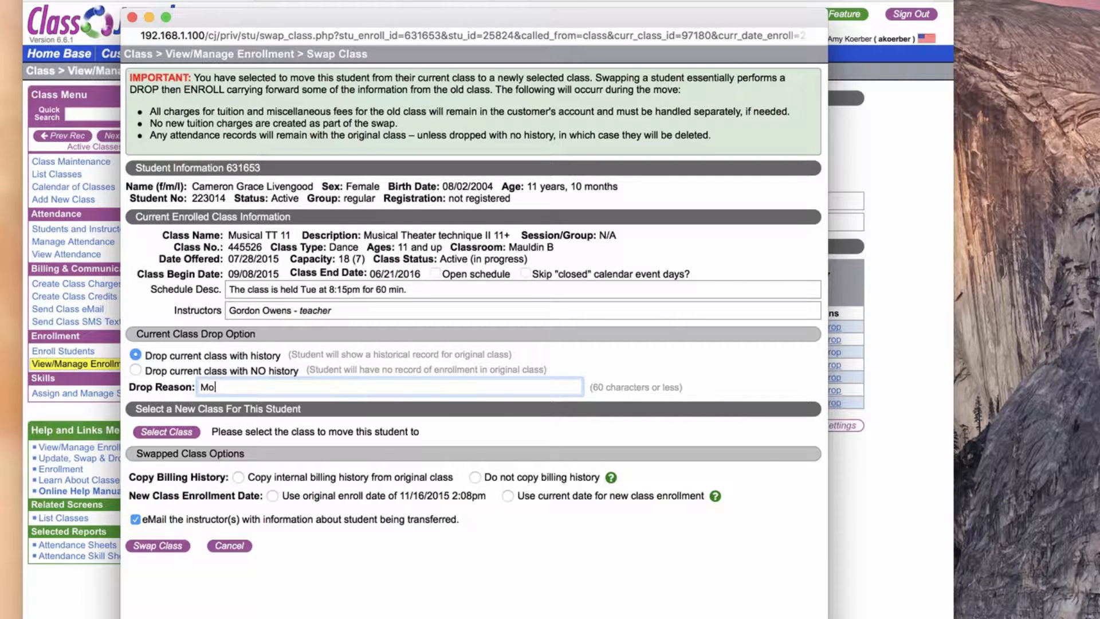
{"action": "type", "text": "ving to a new day"}
{"action": "left_click", "coordinate": [166, 433]}
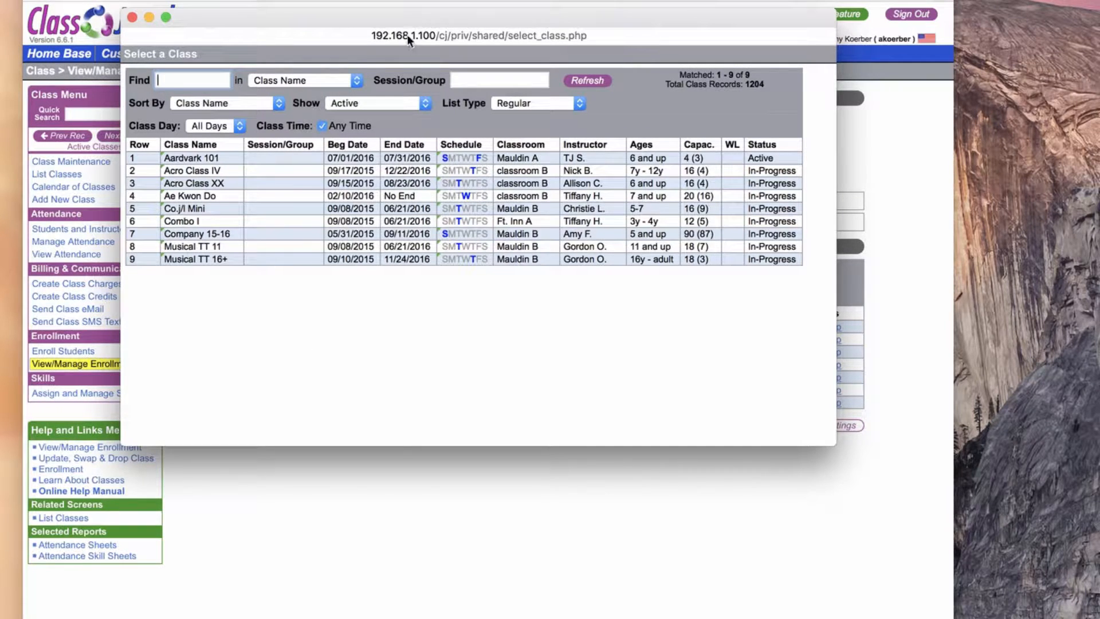
{"action": "left_click", "coordinate": [207, 258]}
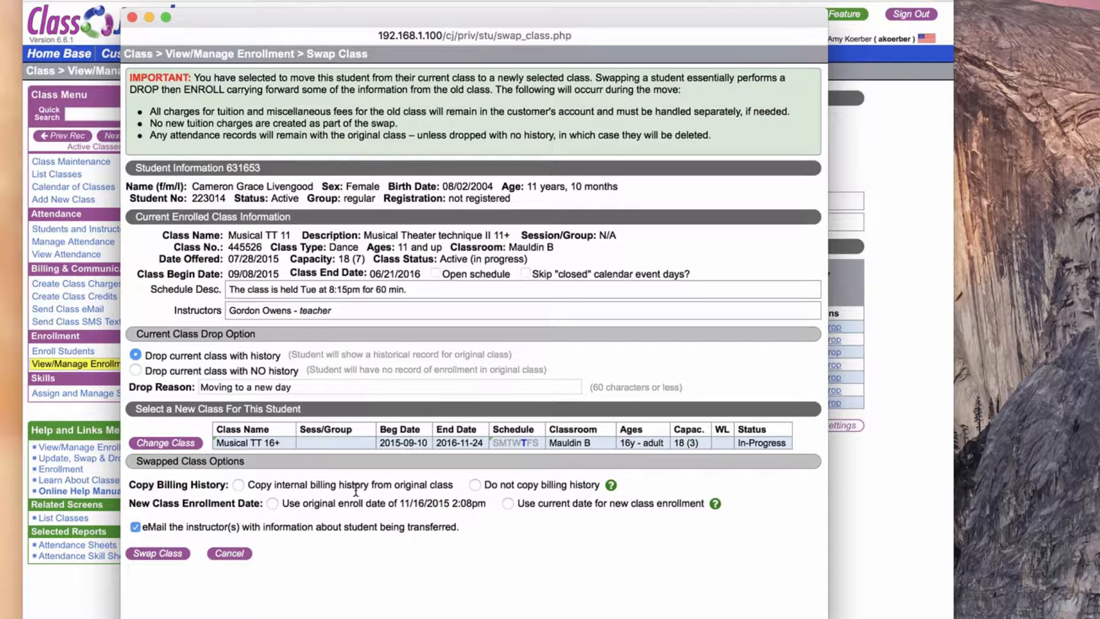
Swap the student into Musical TT 16+, copying the internal billing history from the original class and using the original enroll date of 11/16/2015.
{"action": "mouse_move", "coordinate": [281, 441]}
{"action": "left_click", "coordinate": [475, 484]}
{"action": "mouse_move", "coordinate": [609, 486]}
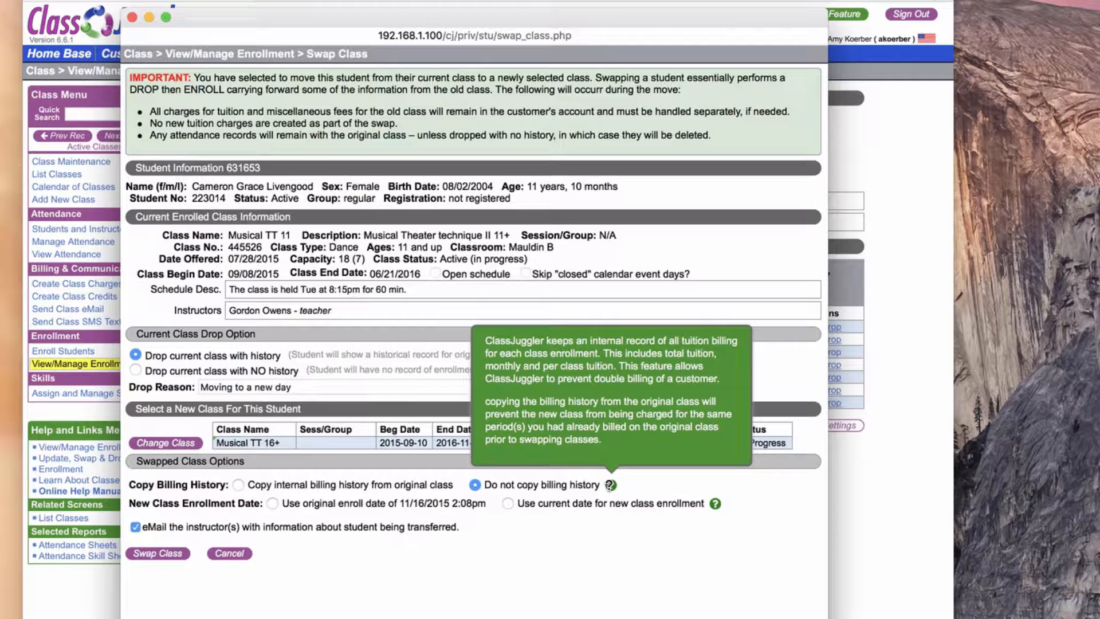
{"action": "left_click", "coordinate": [238, 485]}
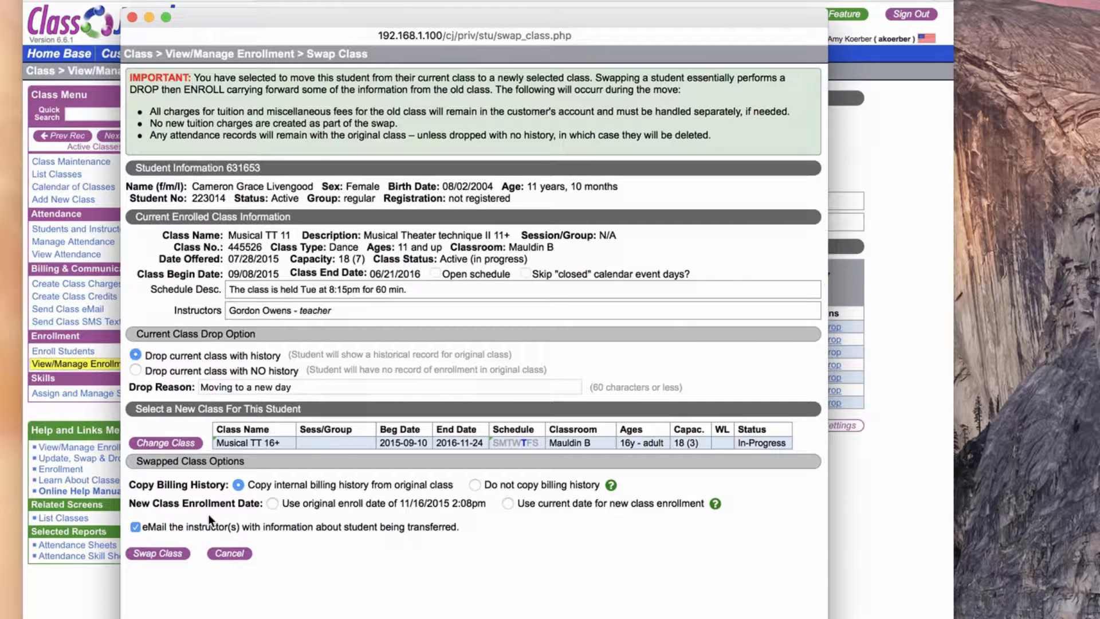
{"action": "mouse_move", "coordinate": [717, 504]}
{"action": "left_click", "coordinate": [273, 503]}
{"action": "left_click", "coordinate": [506, 503]}
{"action": "left_click", "coordinate": [272, 504]}
{"action": "left_click", "coordinate": [159, 556]}
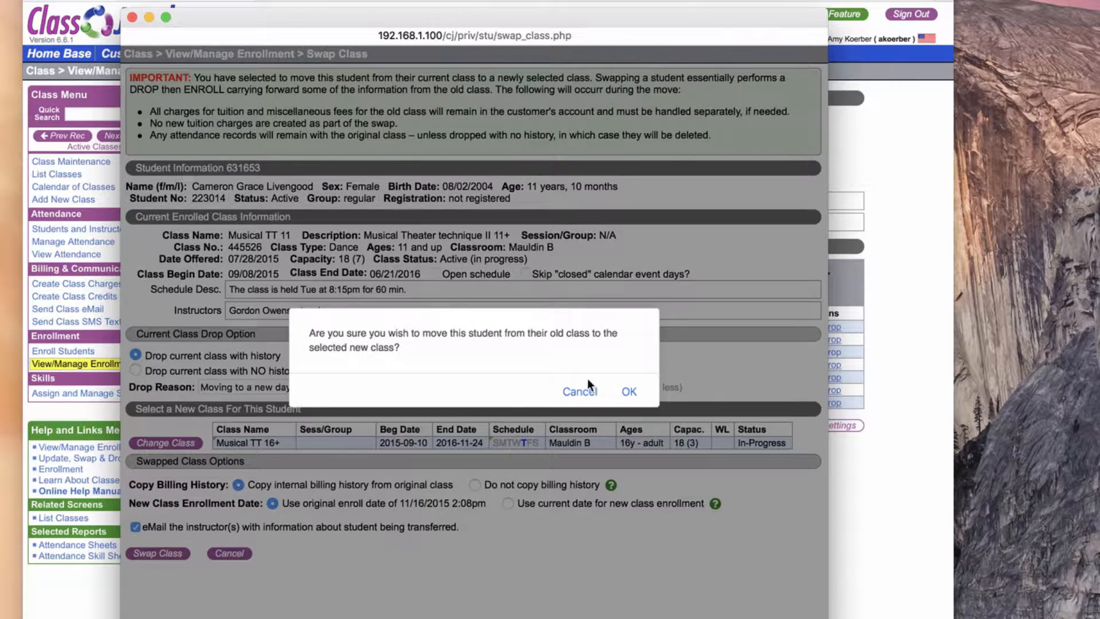
{"action": "left_click", "coordinate": [629, 391]}
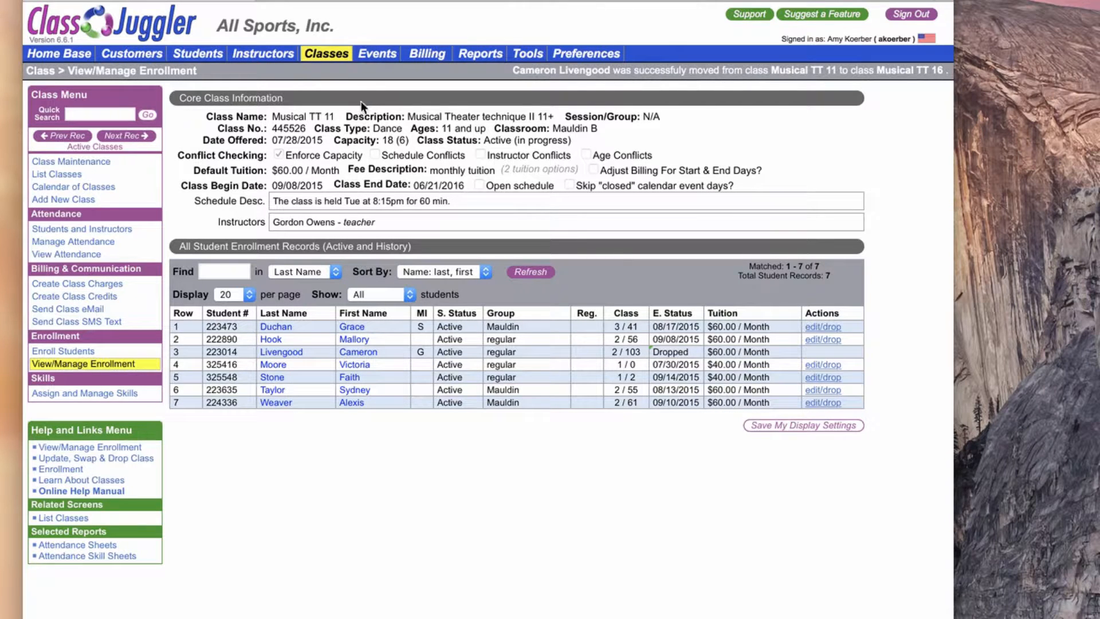
Open the enrollment list of Musical TT 16+ and check the moved student's enrollment record.
{"action": "left_click", "coordinate": [326, 56]}
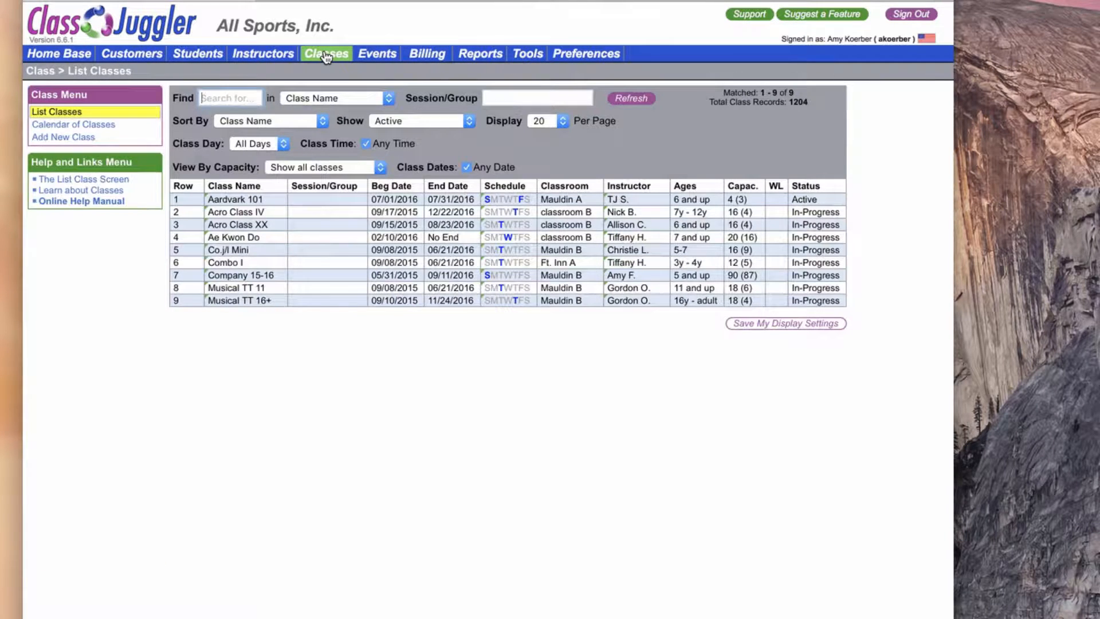
{"action": "left_click", "coordinate": [359, 303]}
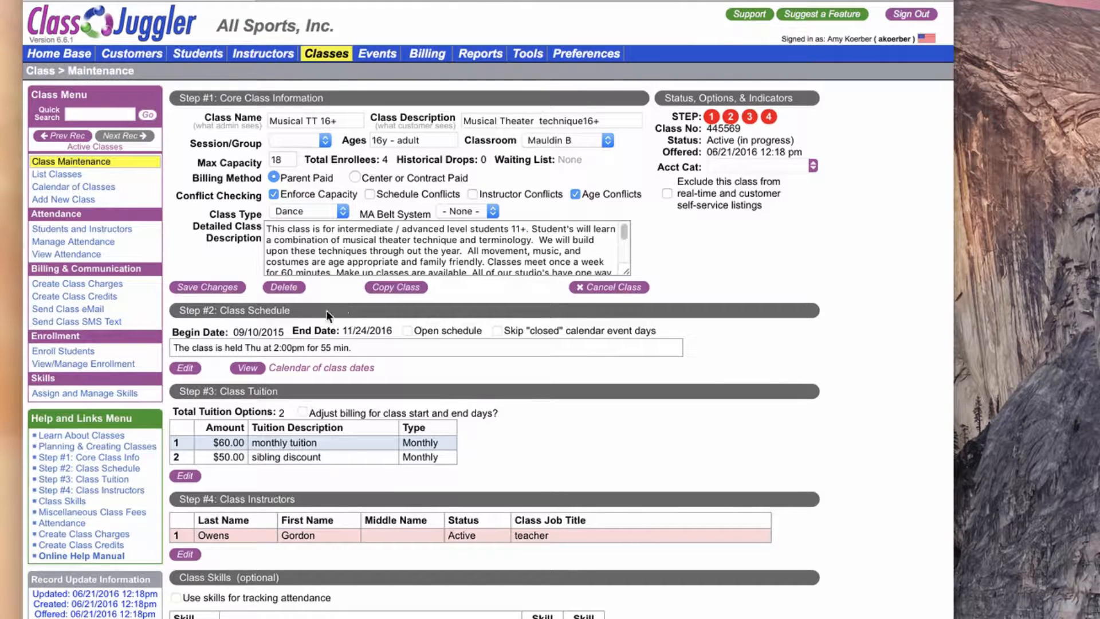
{"action": "left_click", "coordinate": [92, 365]}
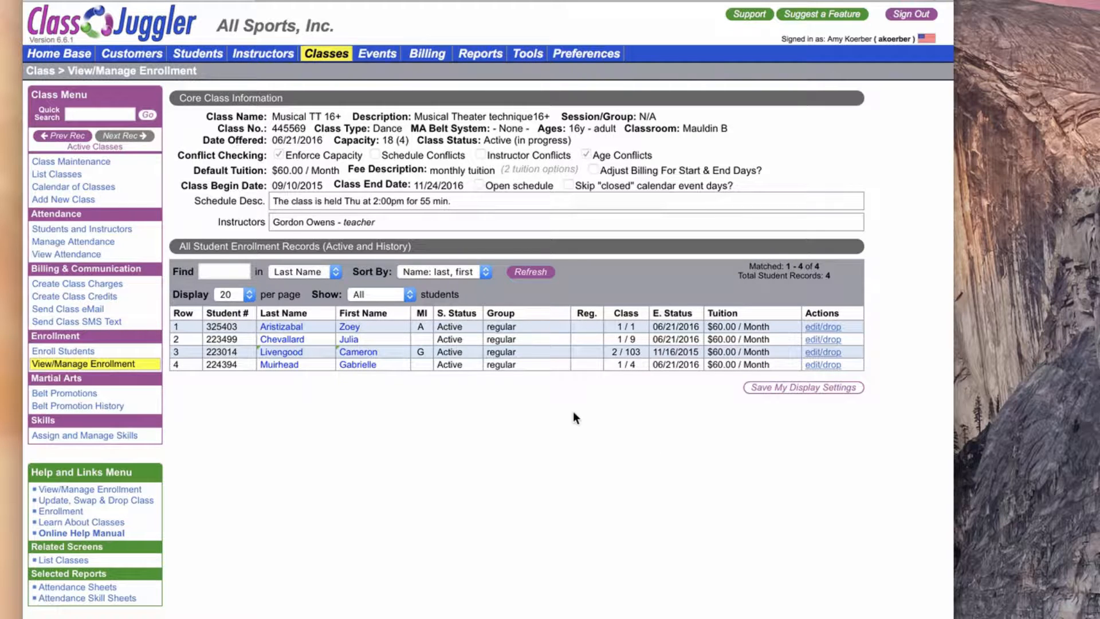
{"action": "mouse_move", "coordinate": [393, 353]}
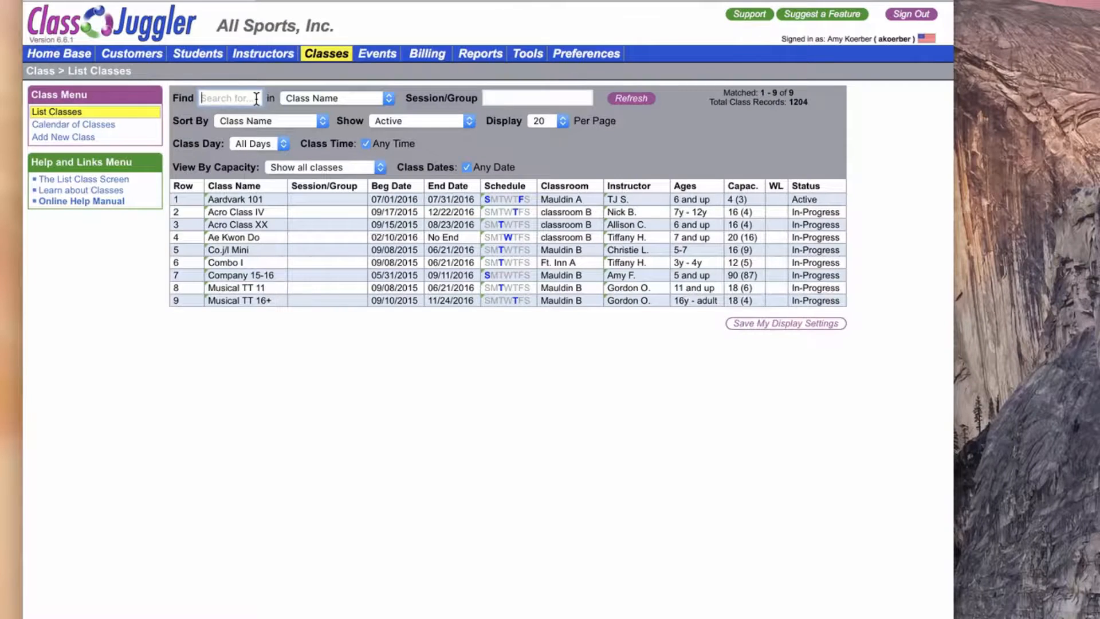
Find the old class by class ID number 445526 among all classes and view its student enrollment list.
{"action": "type", "text": "445526"}
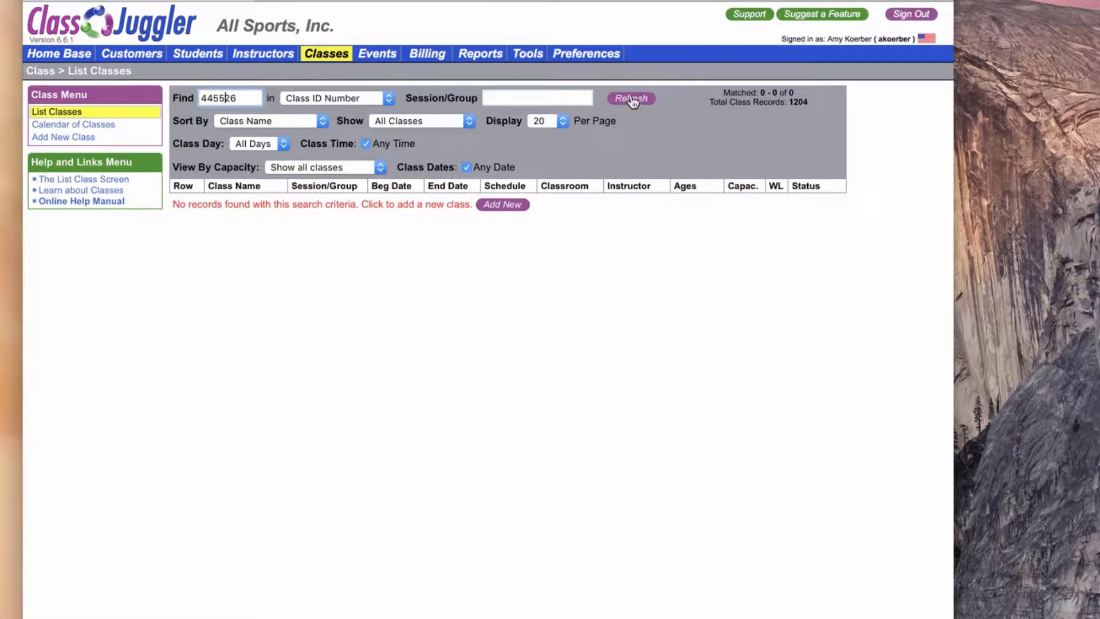
{"action": "left_click", "coordinate": [631, 99]}
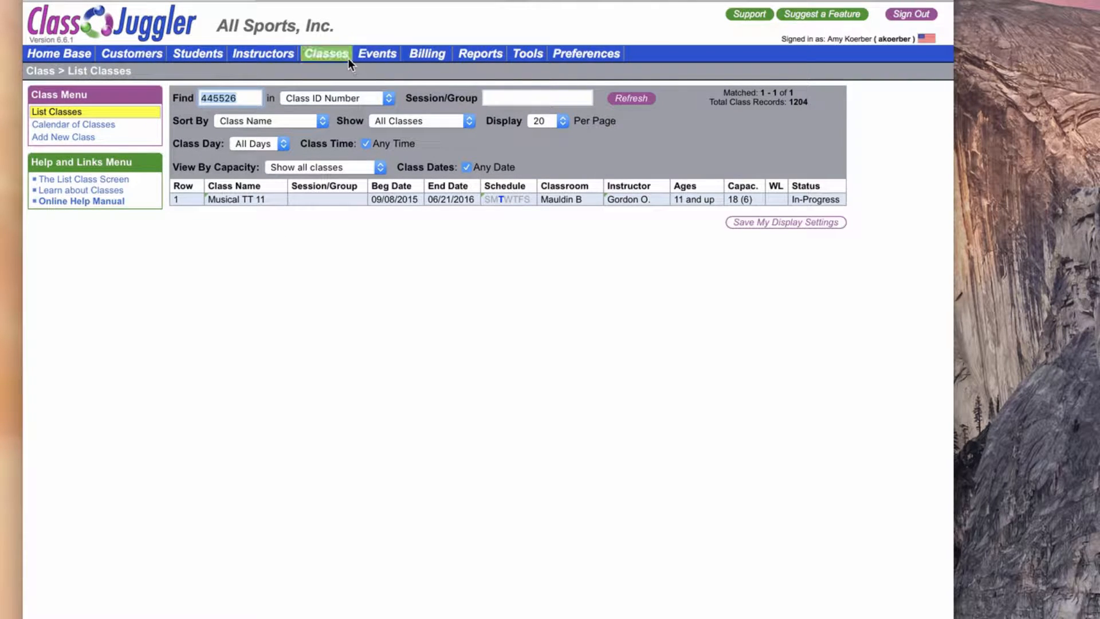
{"action": "left_click", "coordinate": [299, 201]}
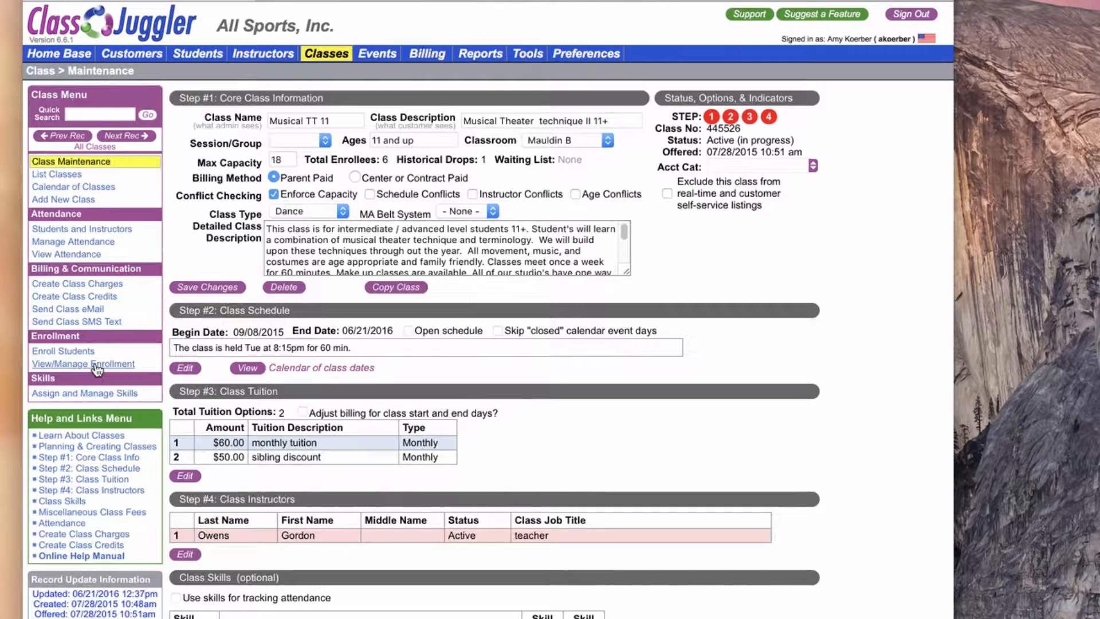
{"action": "left_click", "coordinate": [97, 367]}
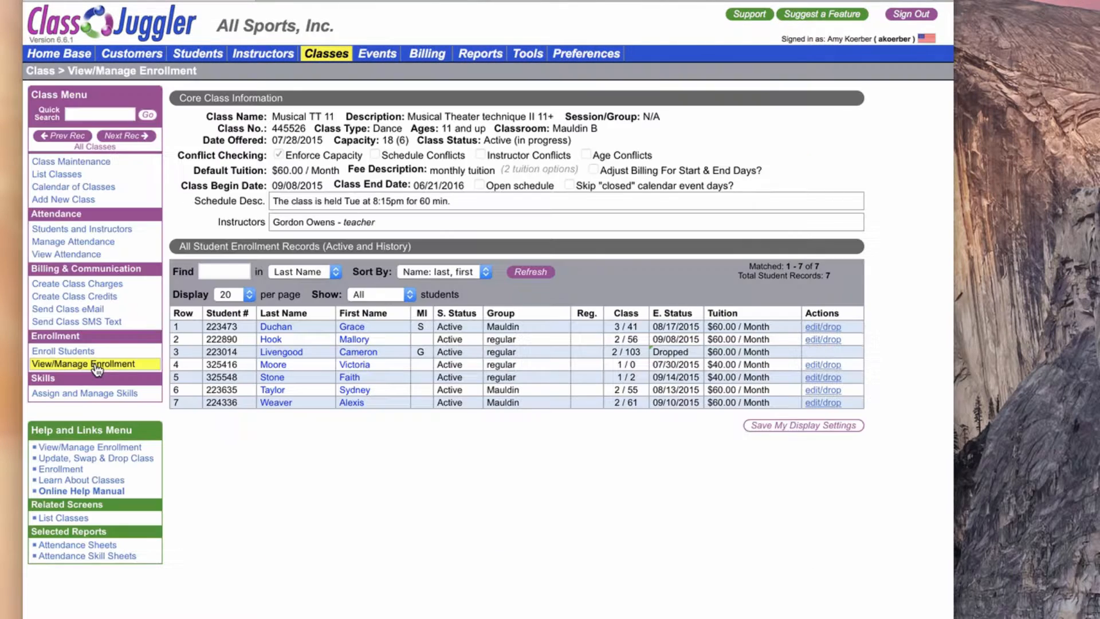
Open the dropped student's record, go to the related customer account and review its transactions.
{"action": "left_click", "coordinate": [293, 353]}
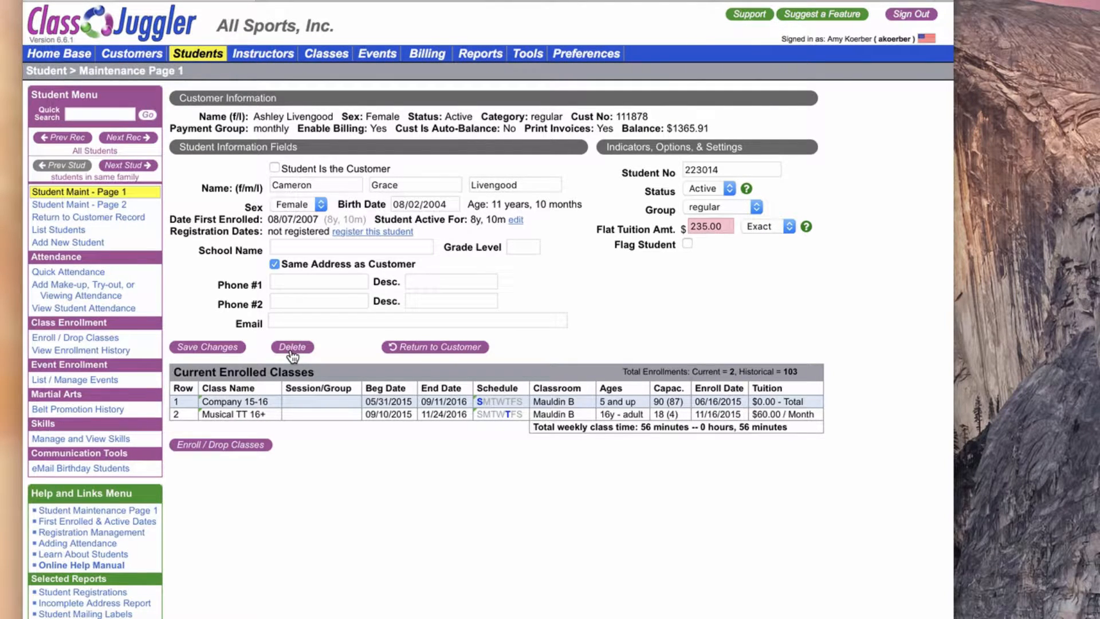
{"action": "left_click", "coordinate": [441, 349]}
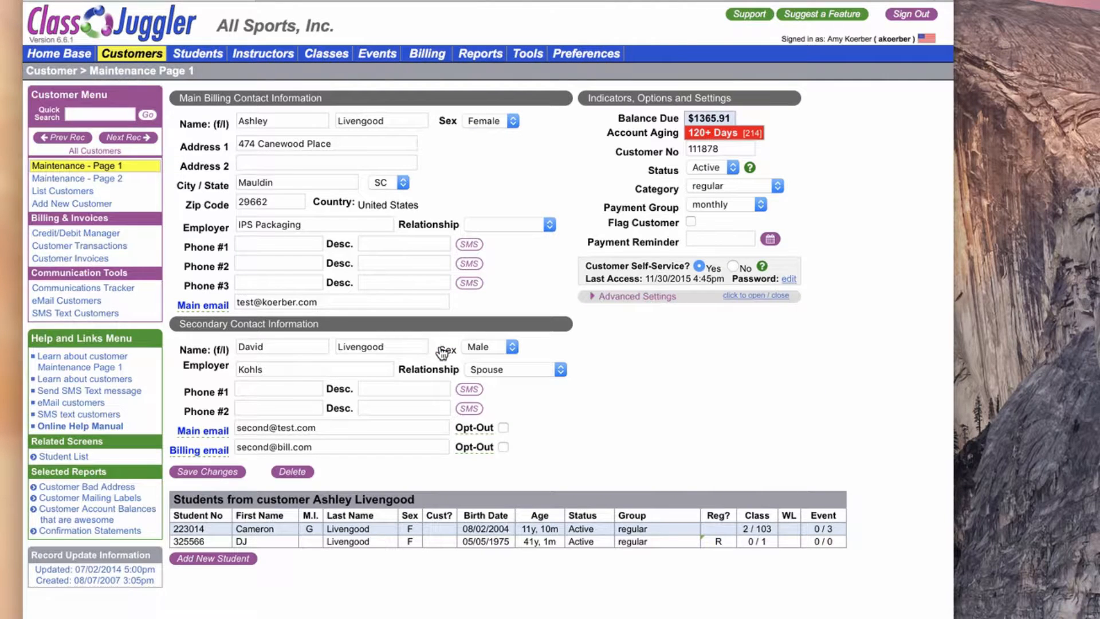
{"action": "left_click", "coordinate": [97, 254]}
{"action": "scroll", "coordinate": [754, 332], "scroll_direction": "down", "scroll_amount": 5}
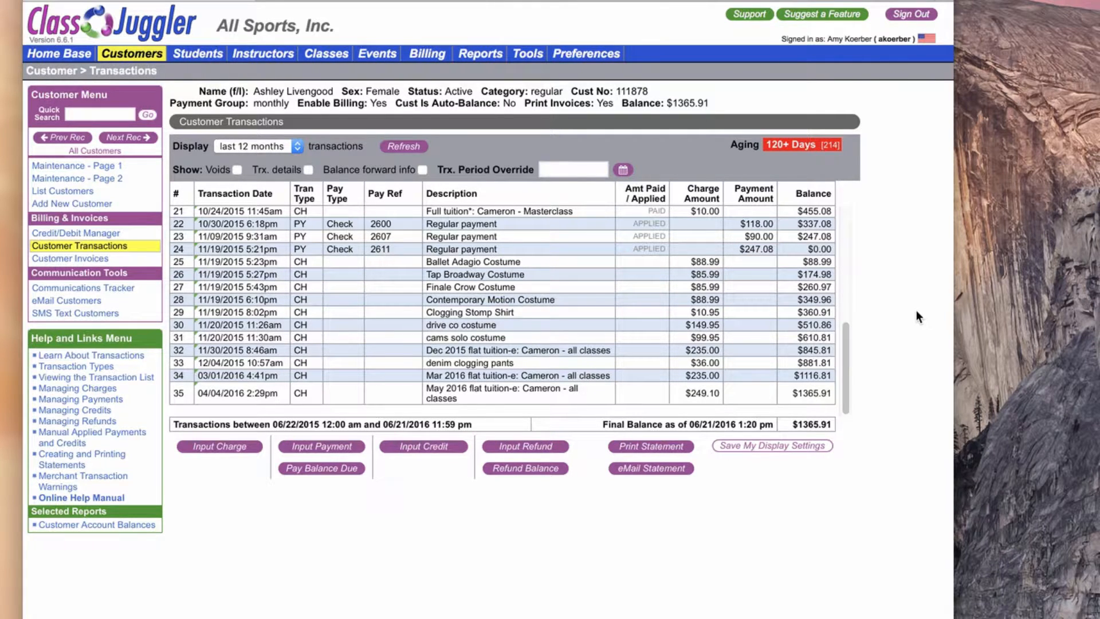
{"action": "scroll", "coordinate": [847, 374], "scroll_direction": "up", "scroll_amount": 10}
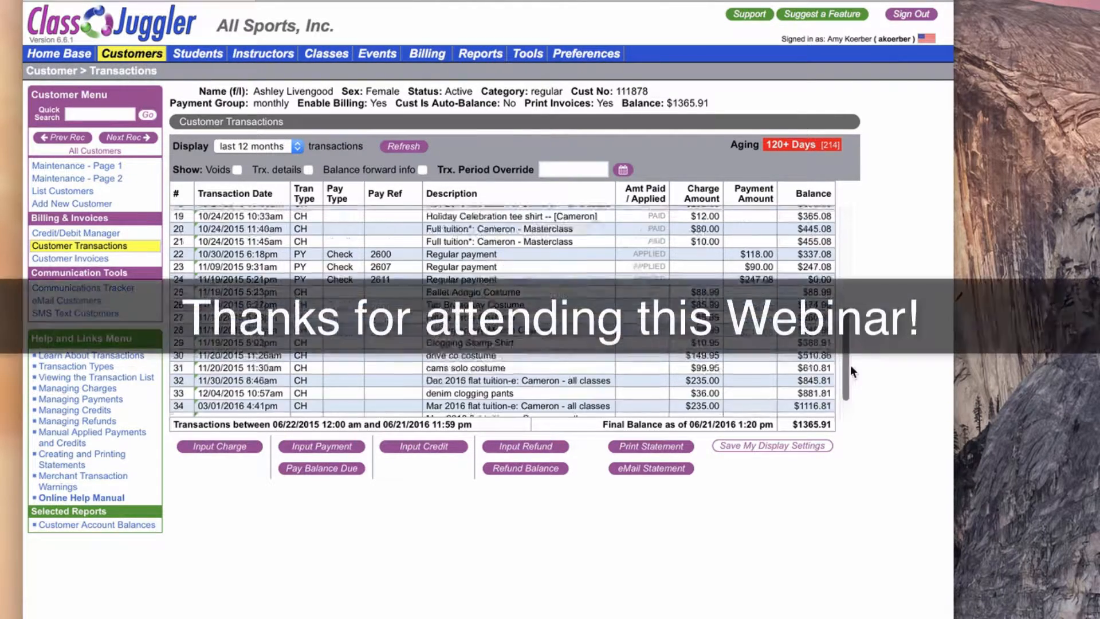